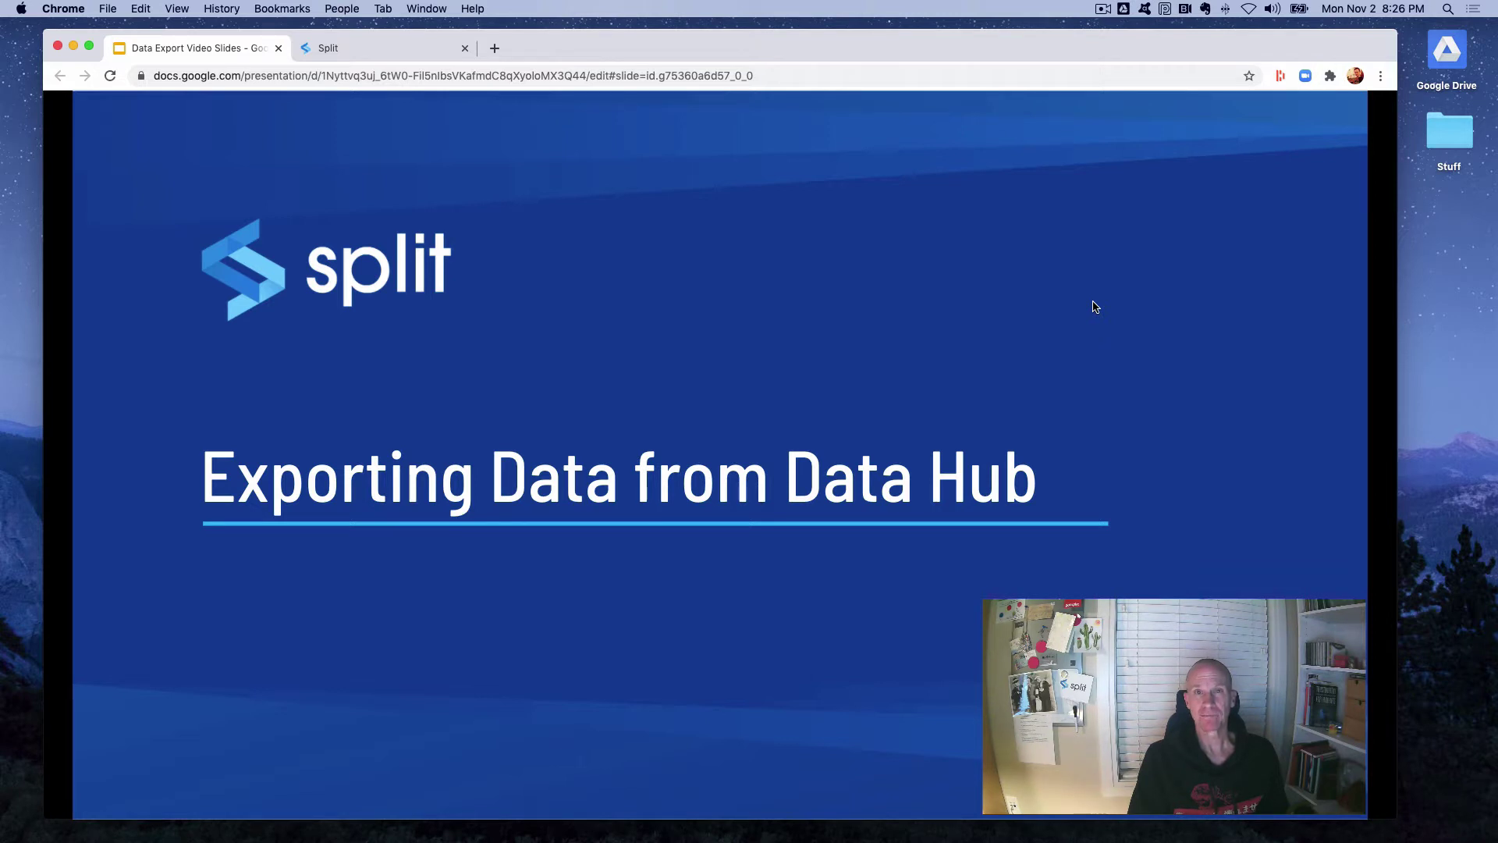
Step: Advance the slideshow to the DEMO slide and switch to the Split web app
key(Right)
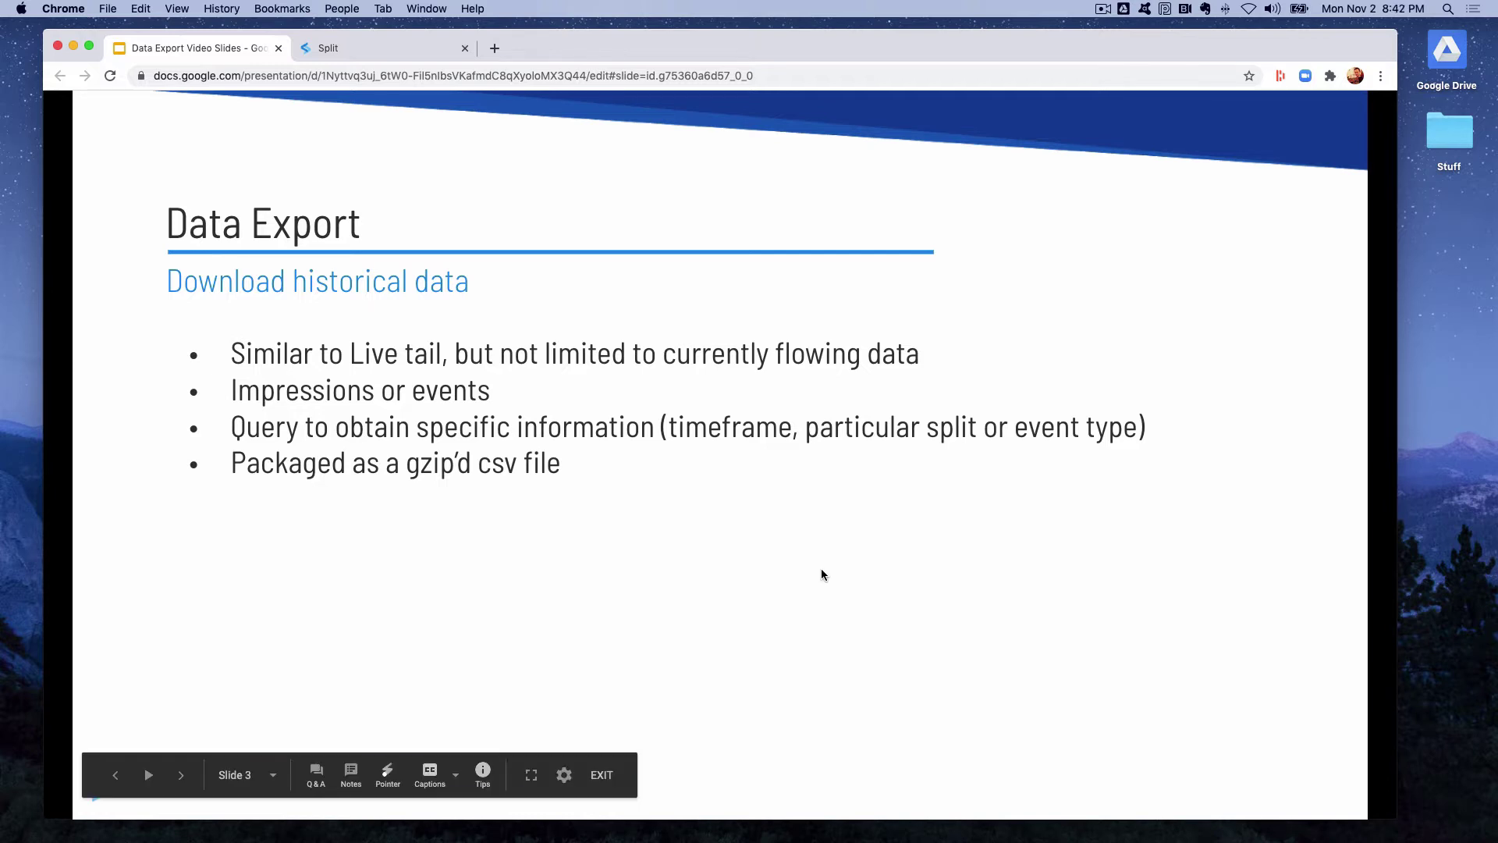
key(Right)
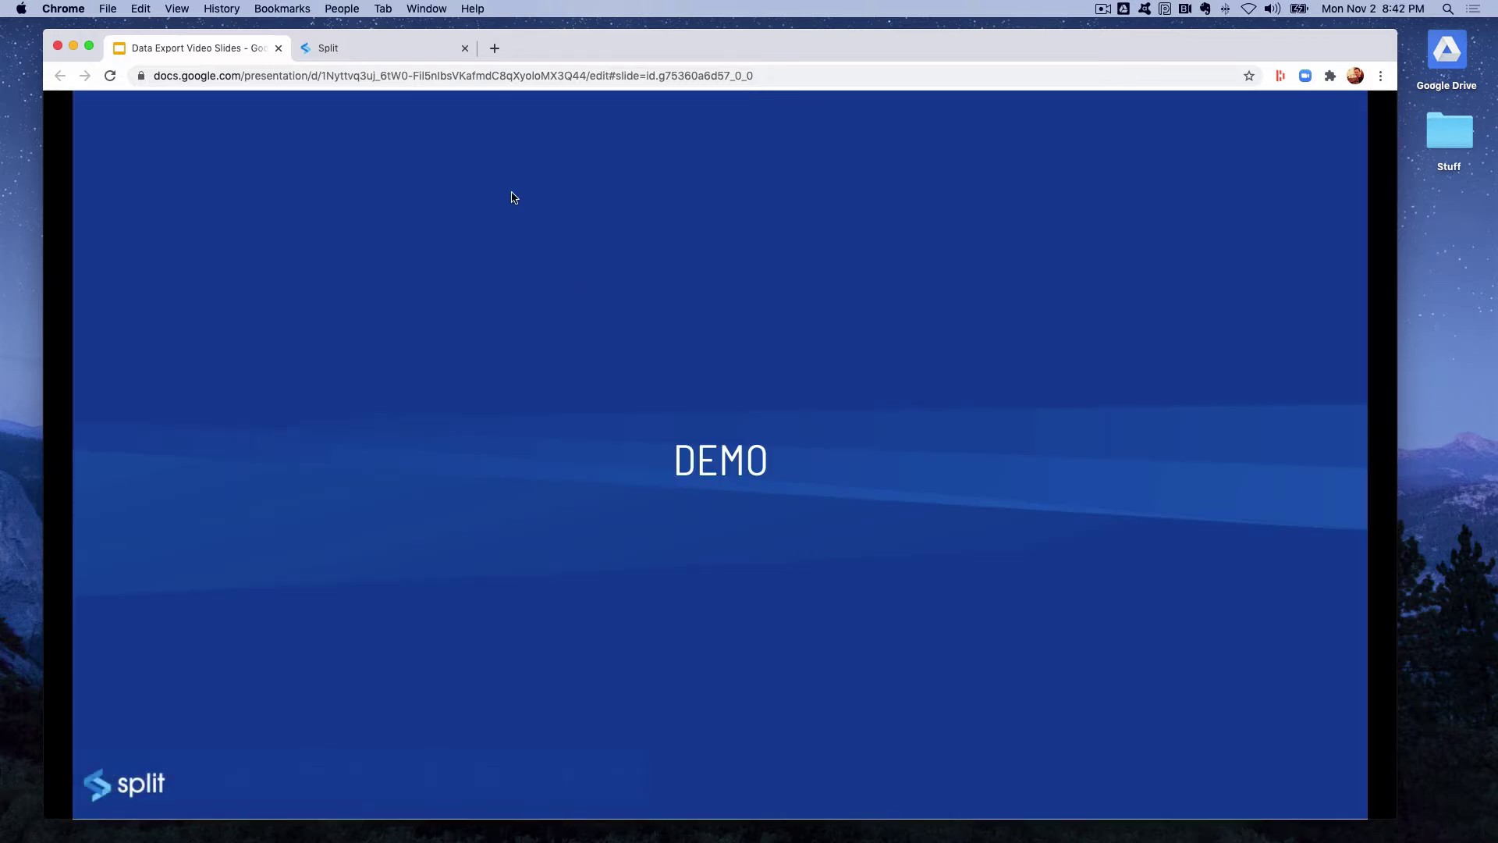
click(364, 53)
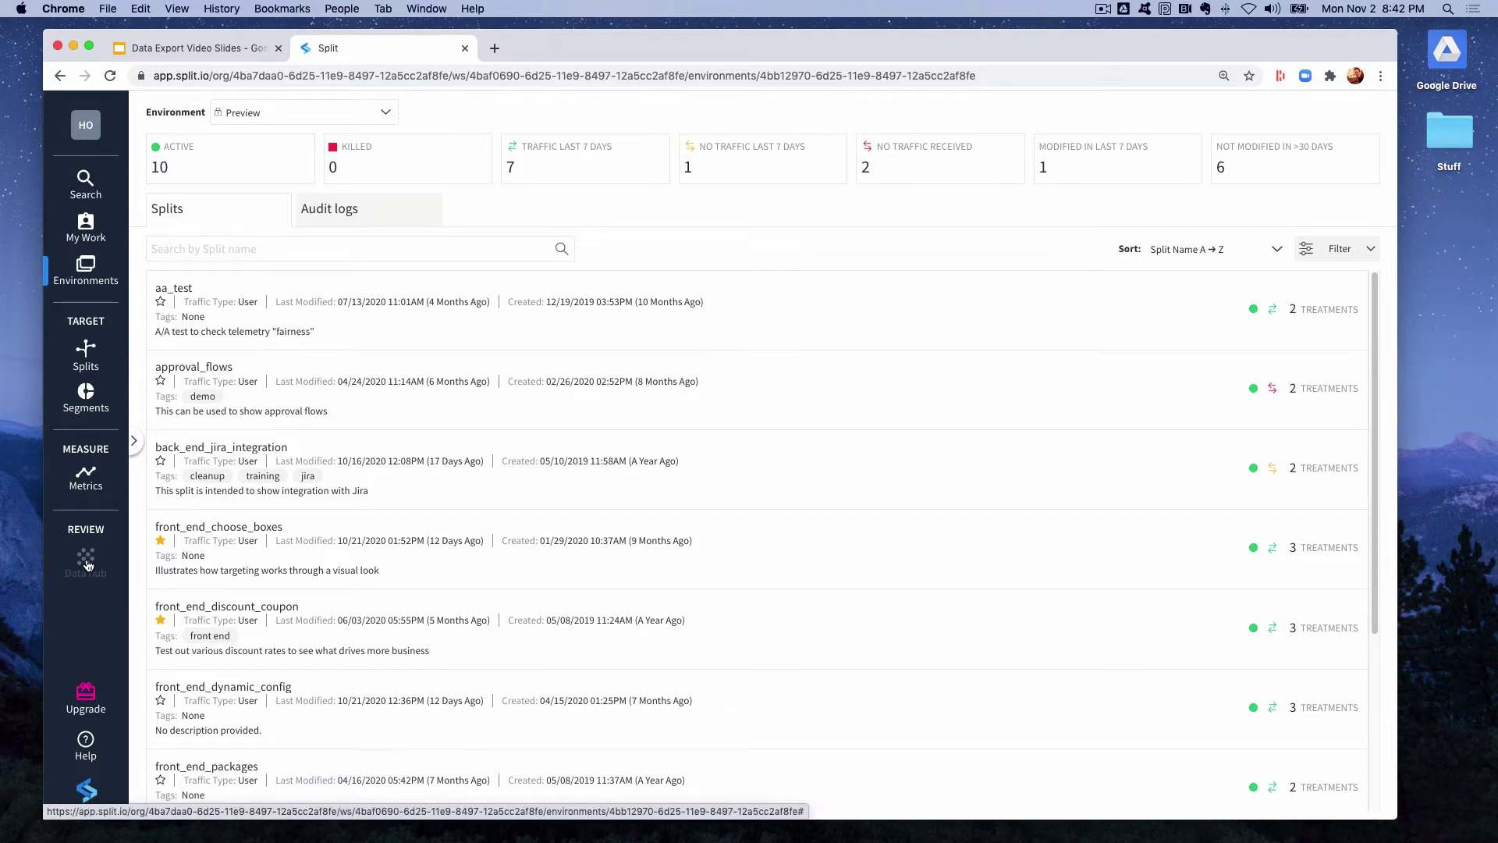
Step: Open the Data hub's data export page for the Preview environment
click(86, 565)
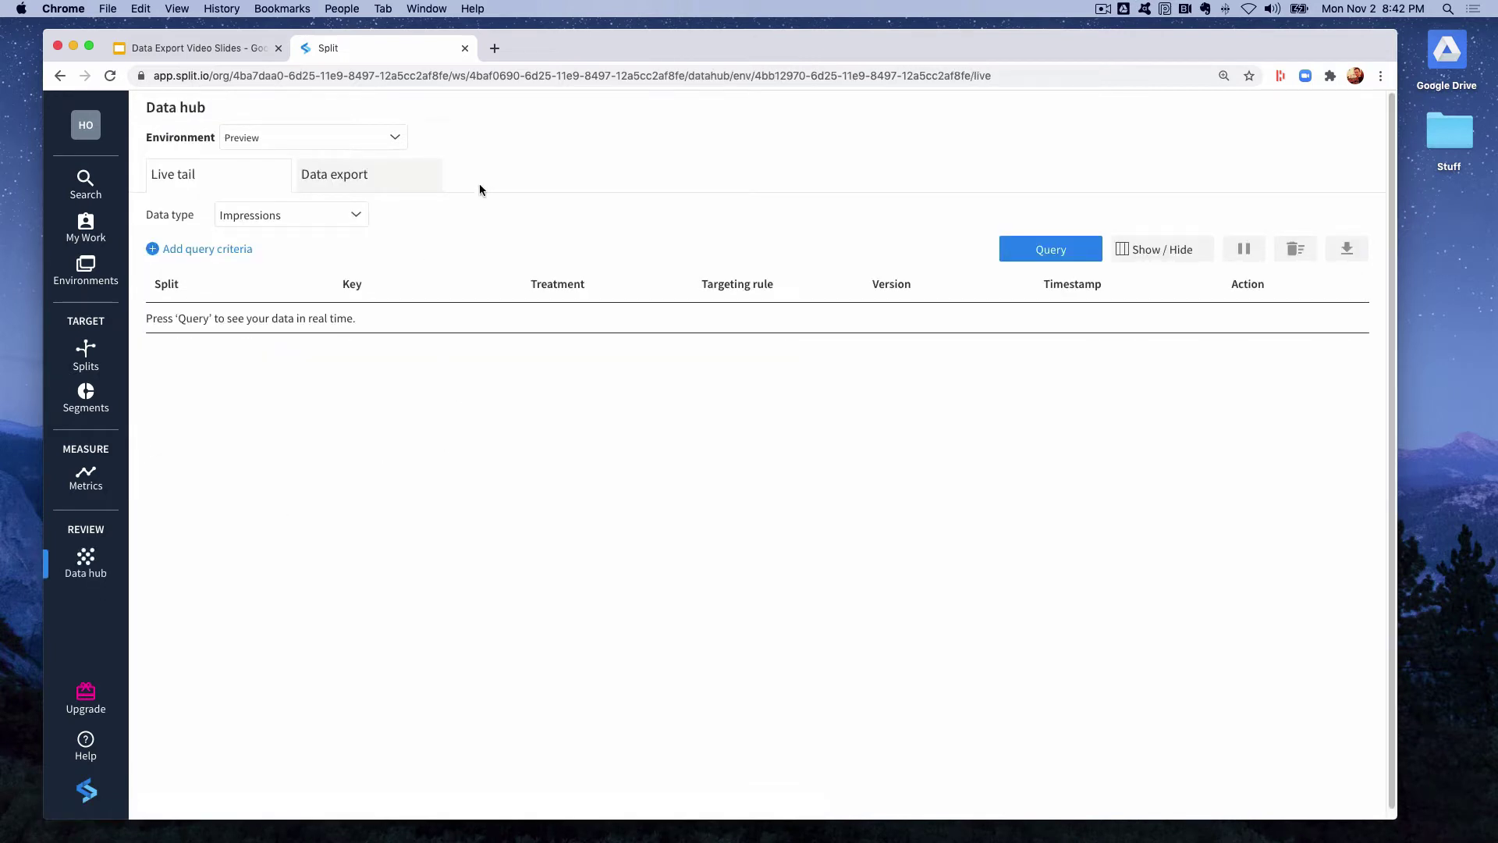
click(397, 143)
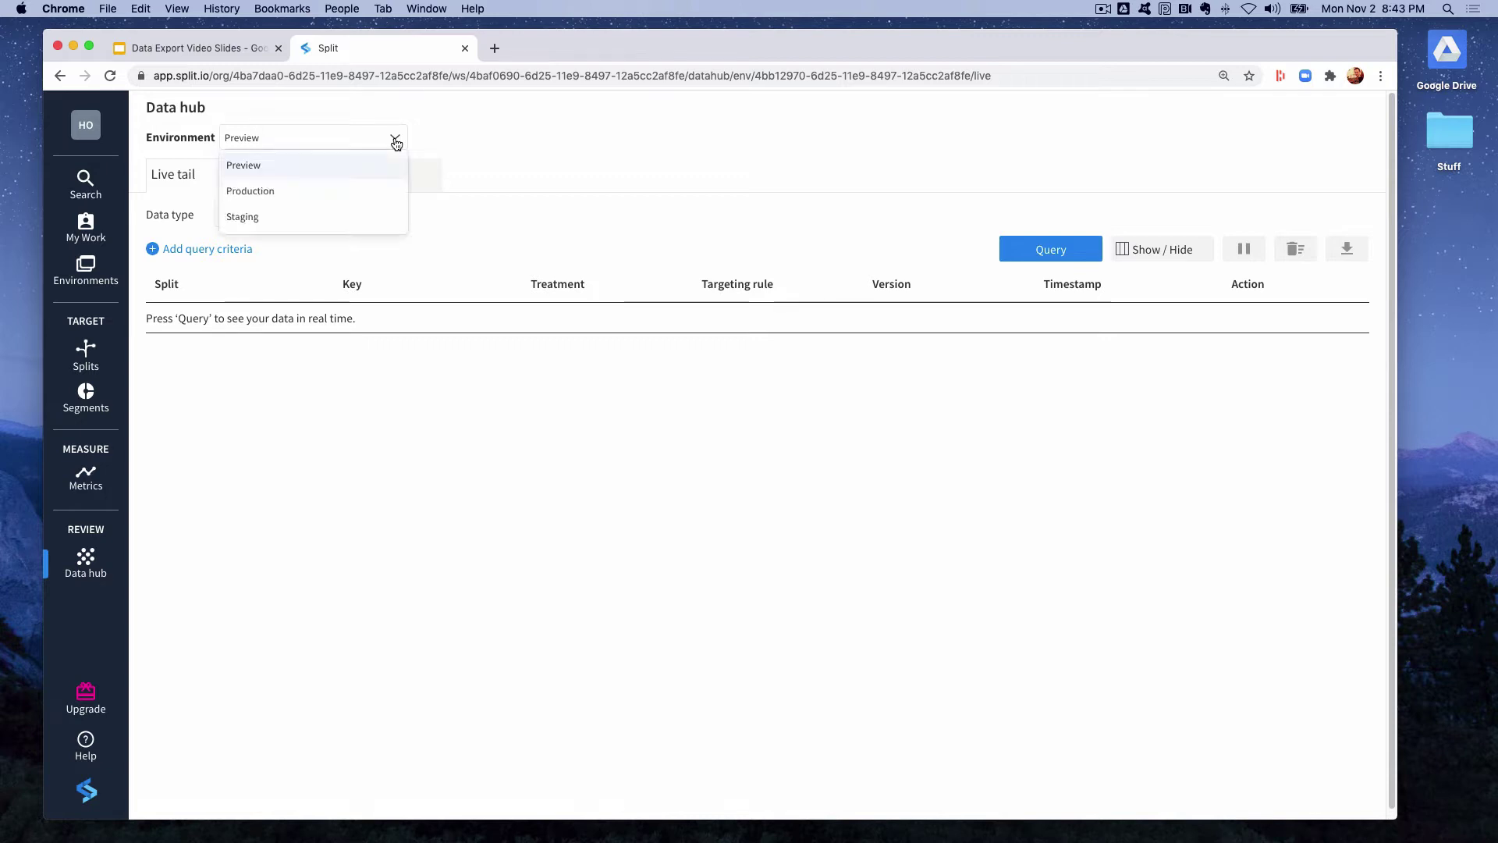
click(328, 164)
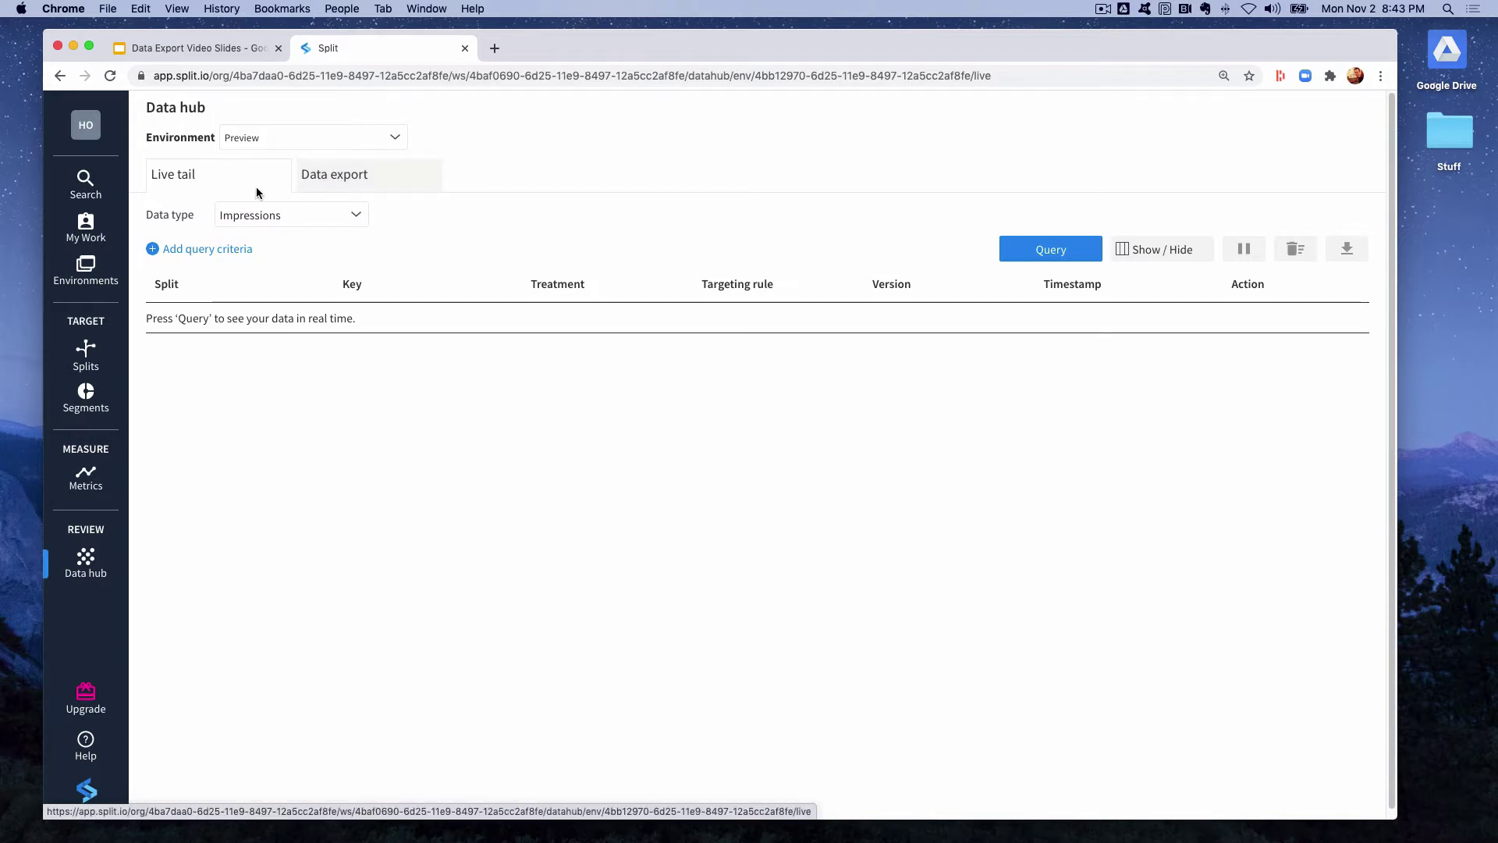
click(373, 178)
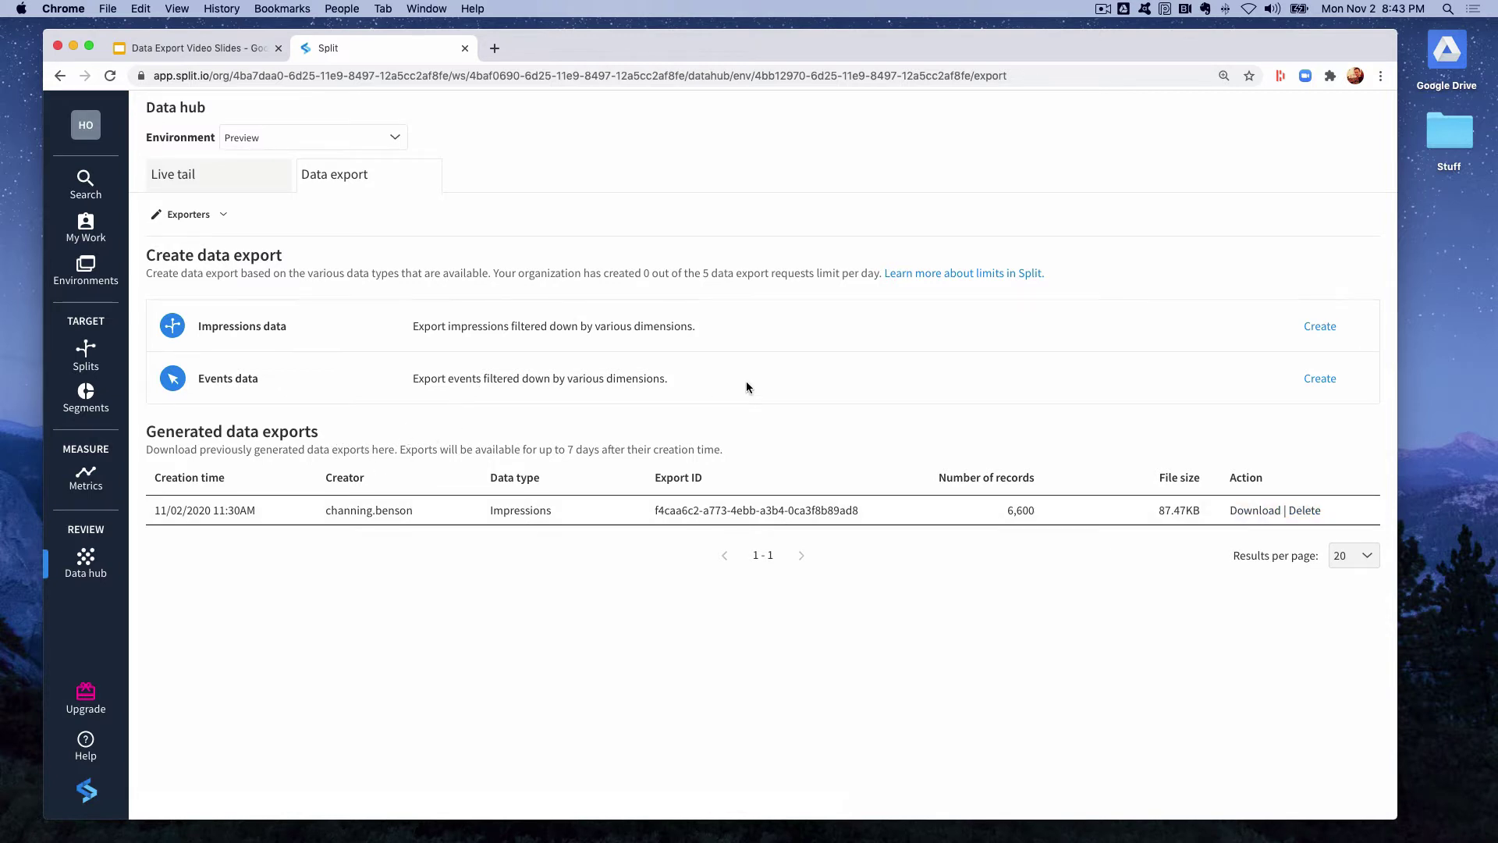
Step: Start a new impressions data export and check the available data types, keeping Impressions
click(1319, 328)
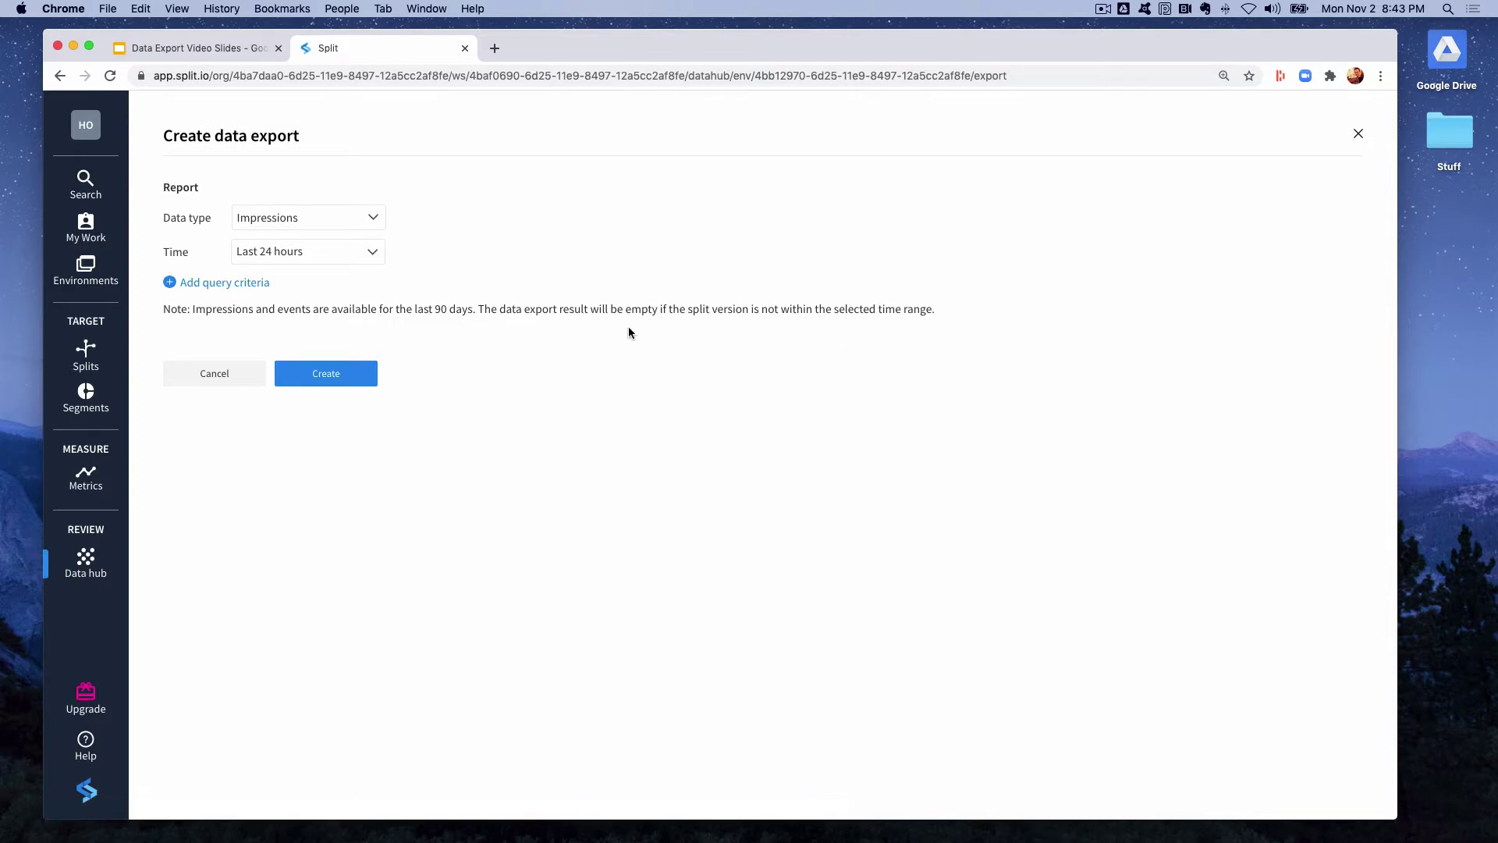
click(373, 219)
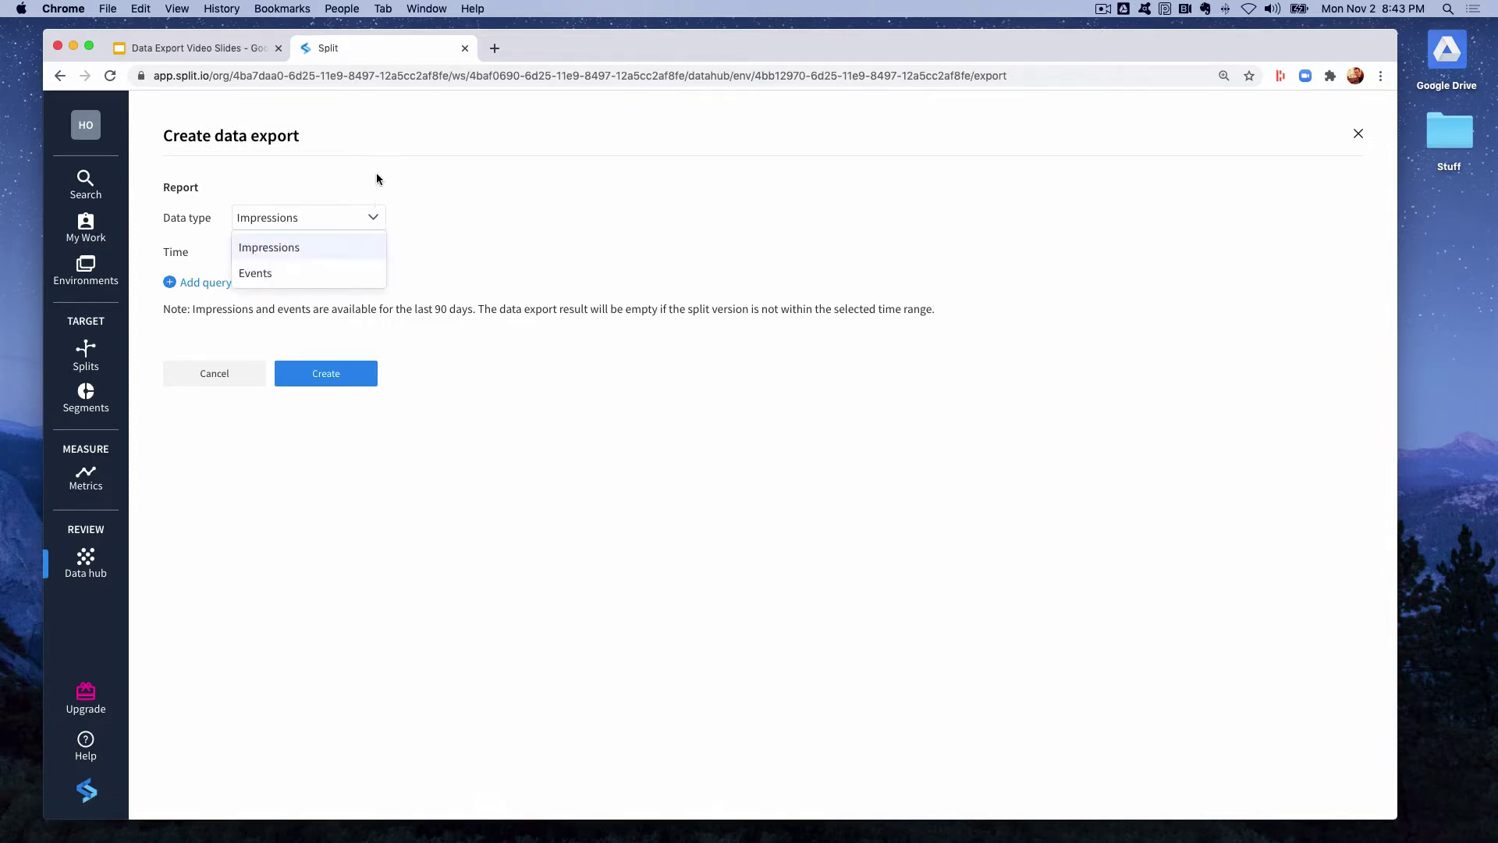
click(377, 179)
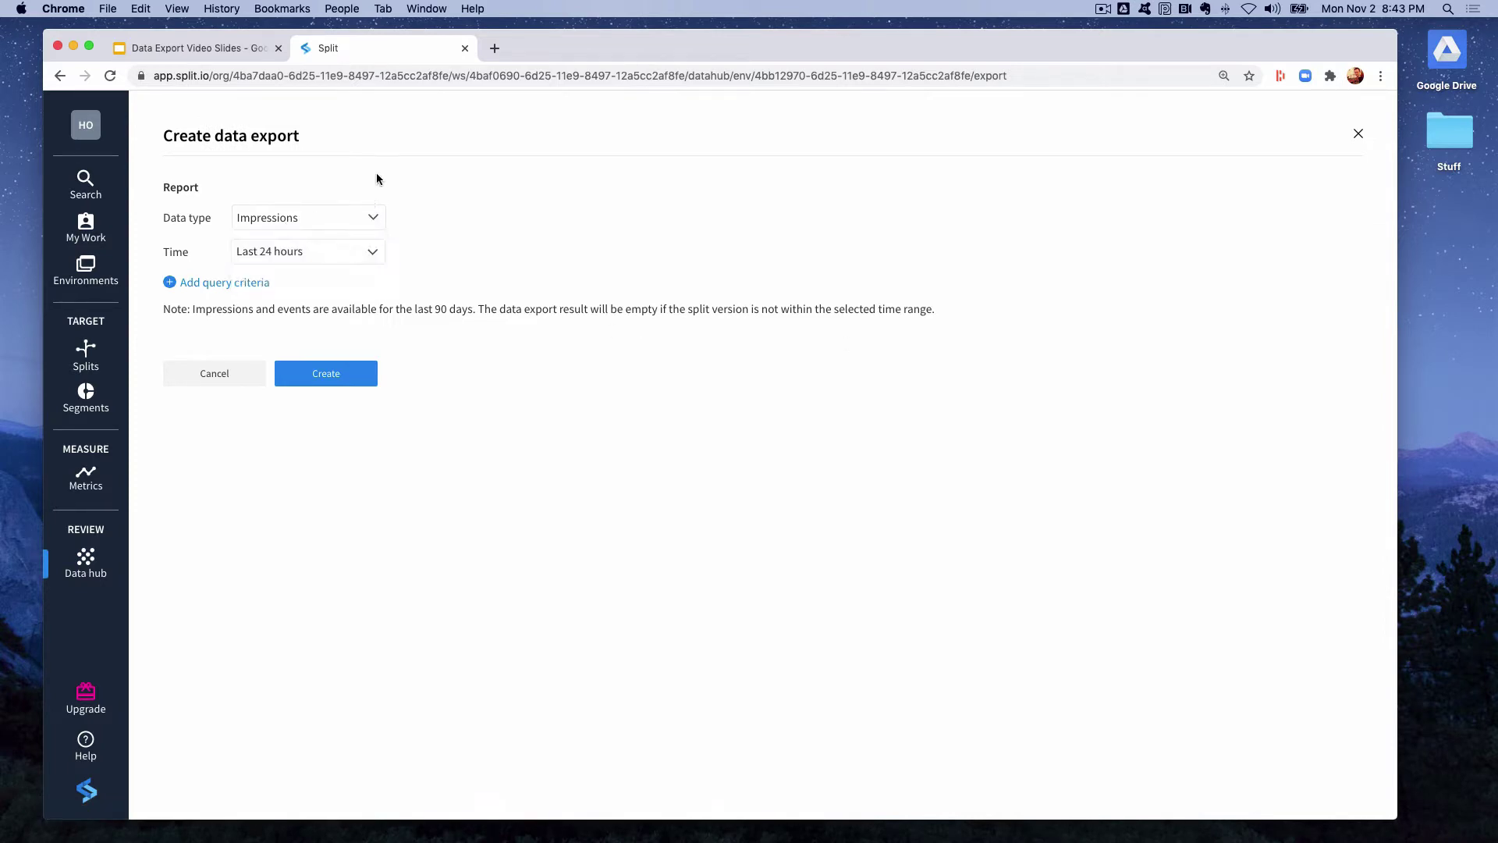
Step: Set the start hour of the export's custom time range to 7 PM
click(372, 256)
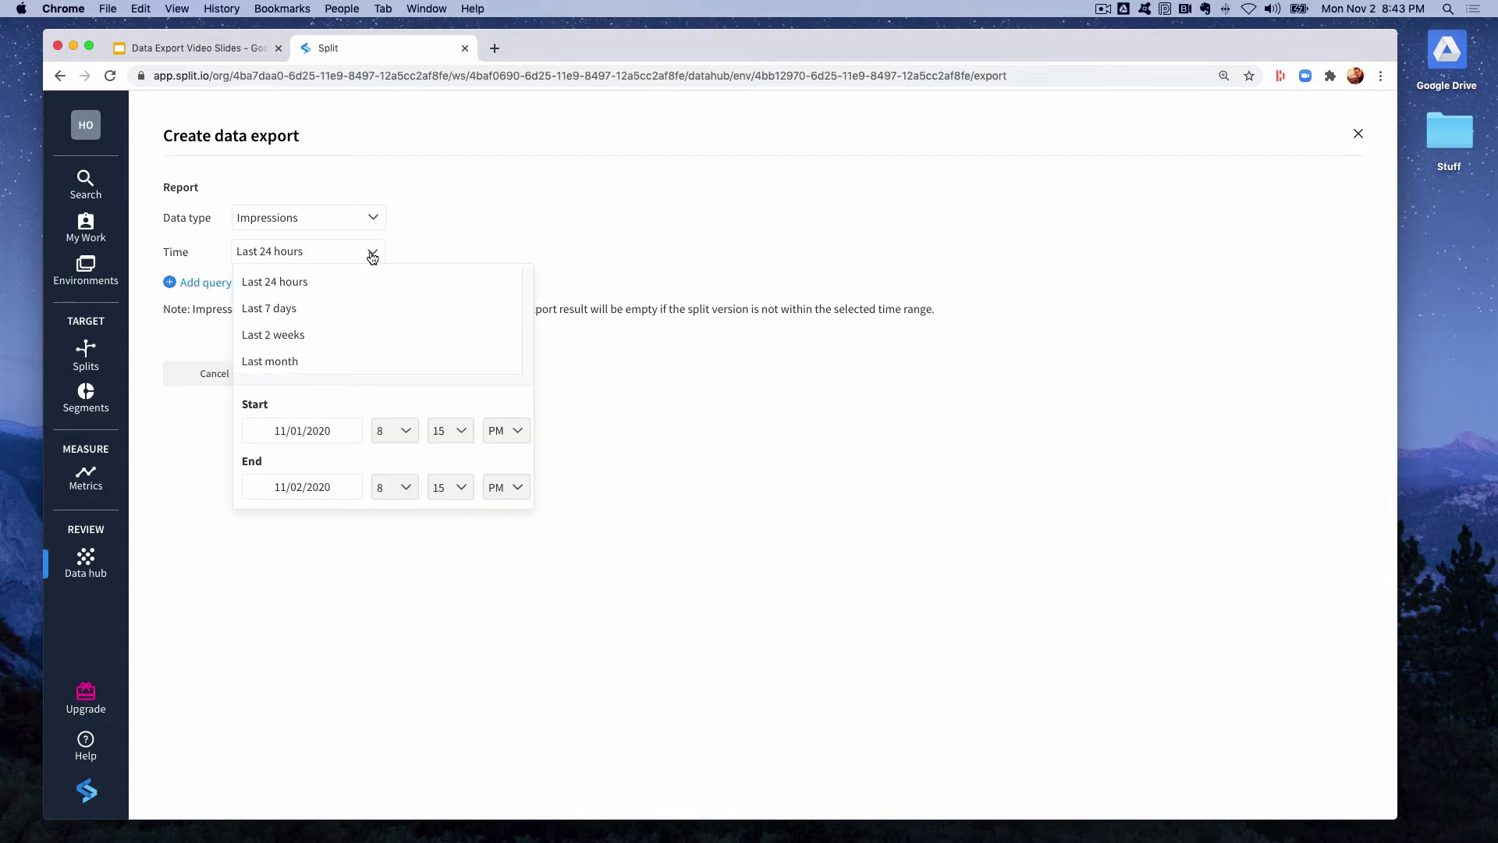
click(406, 434)
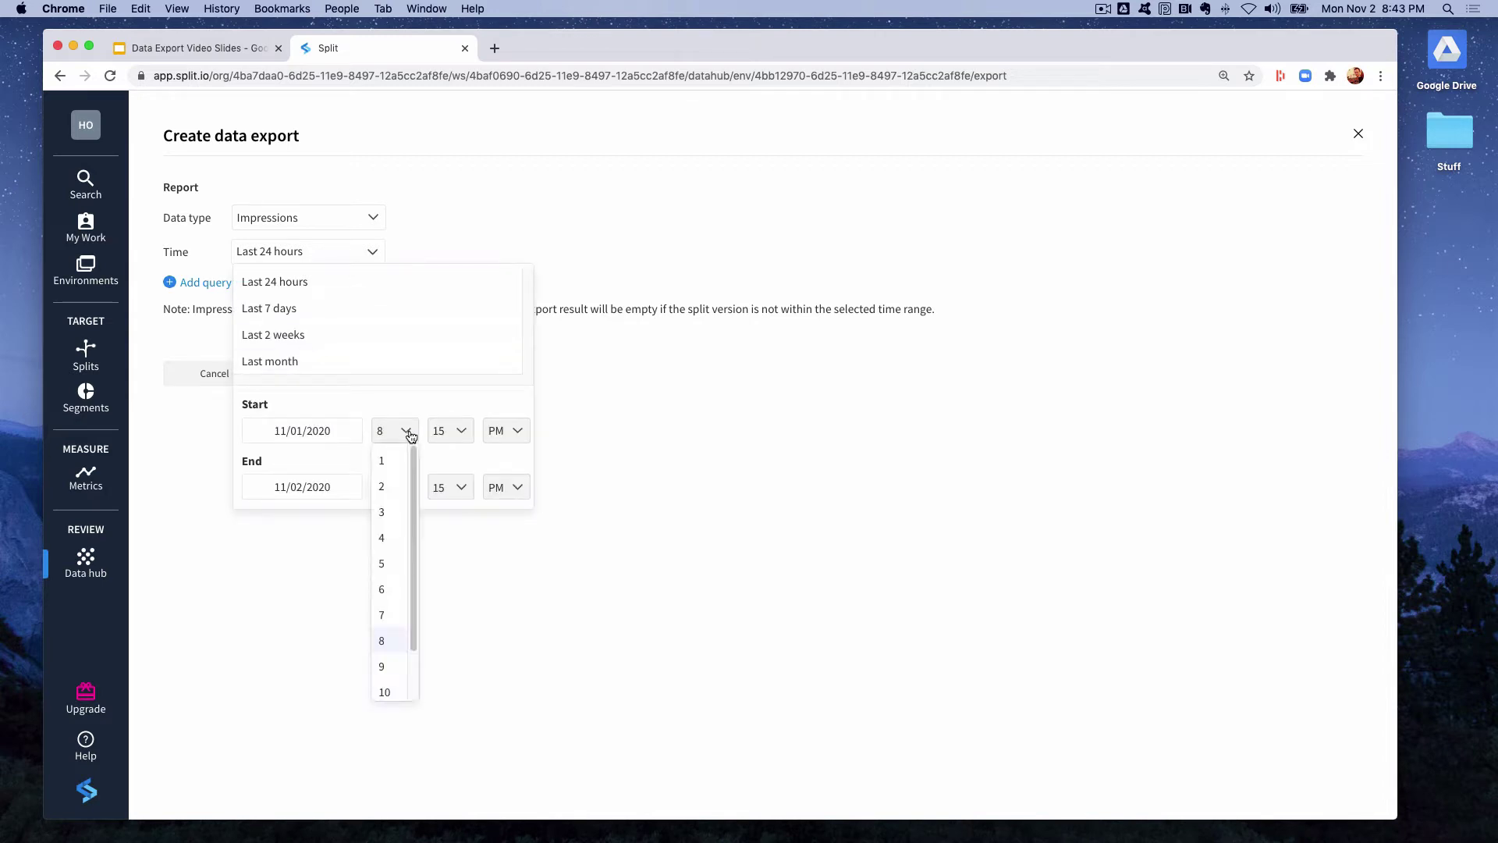
click(393, 615)
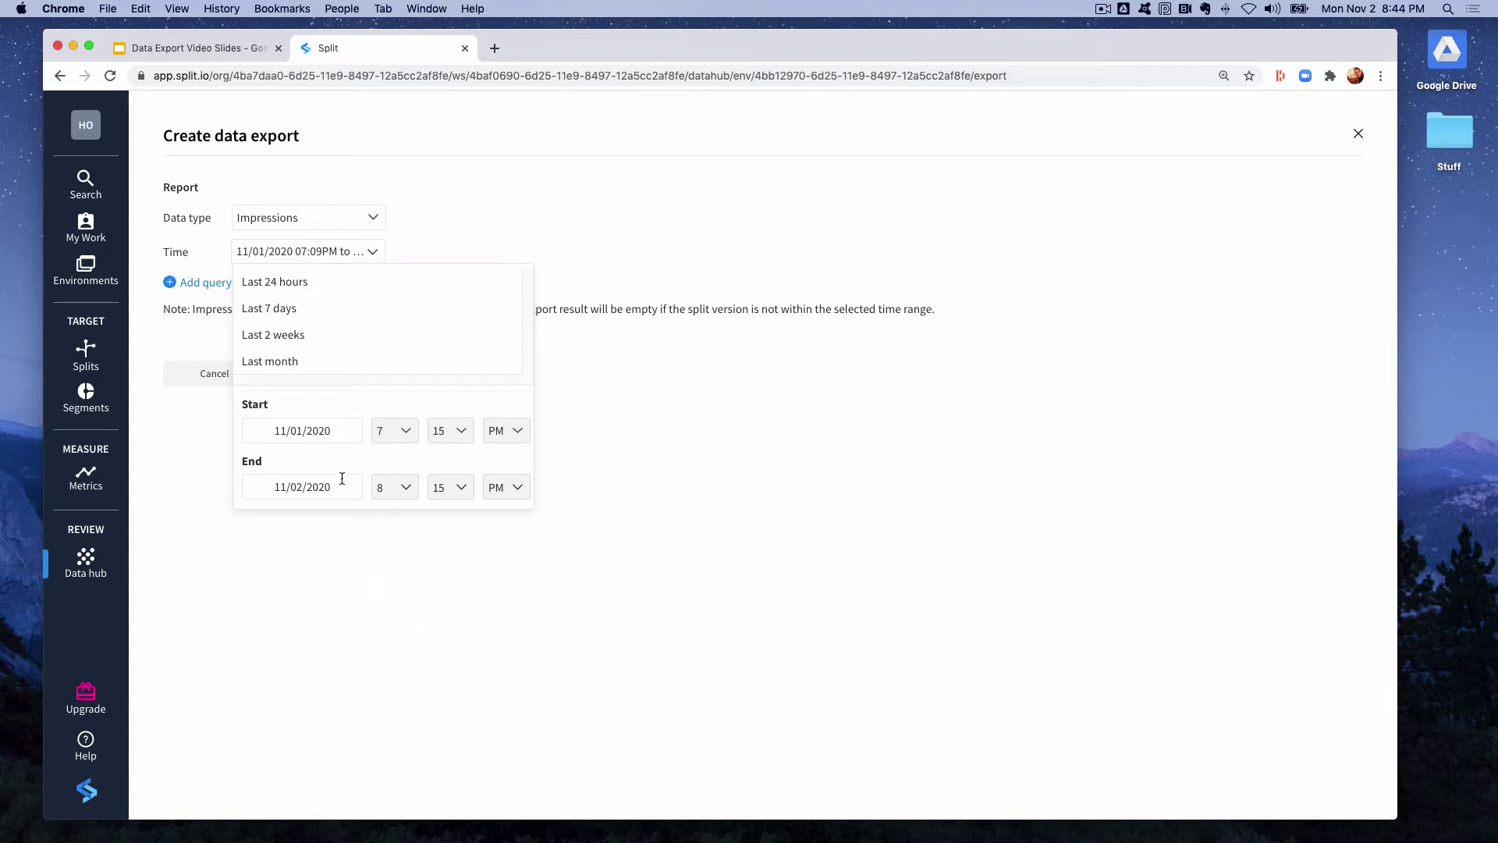
click(364, 607)
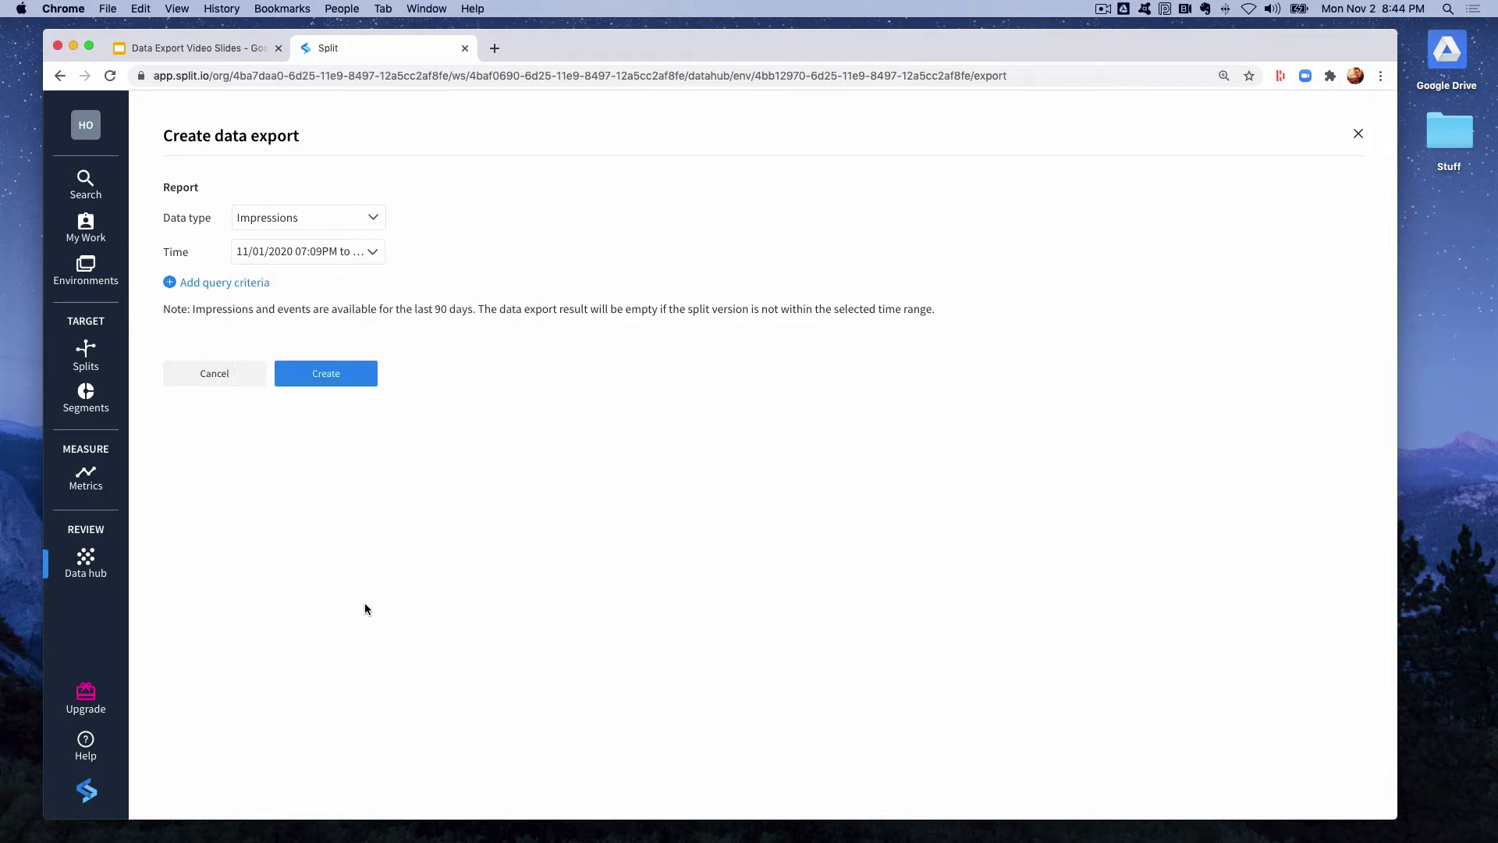
Step: Set the export's time range to Last 7 days
click(371, 253)
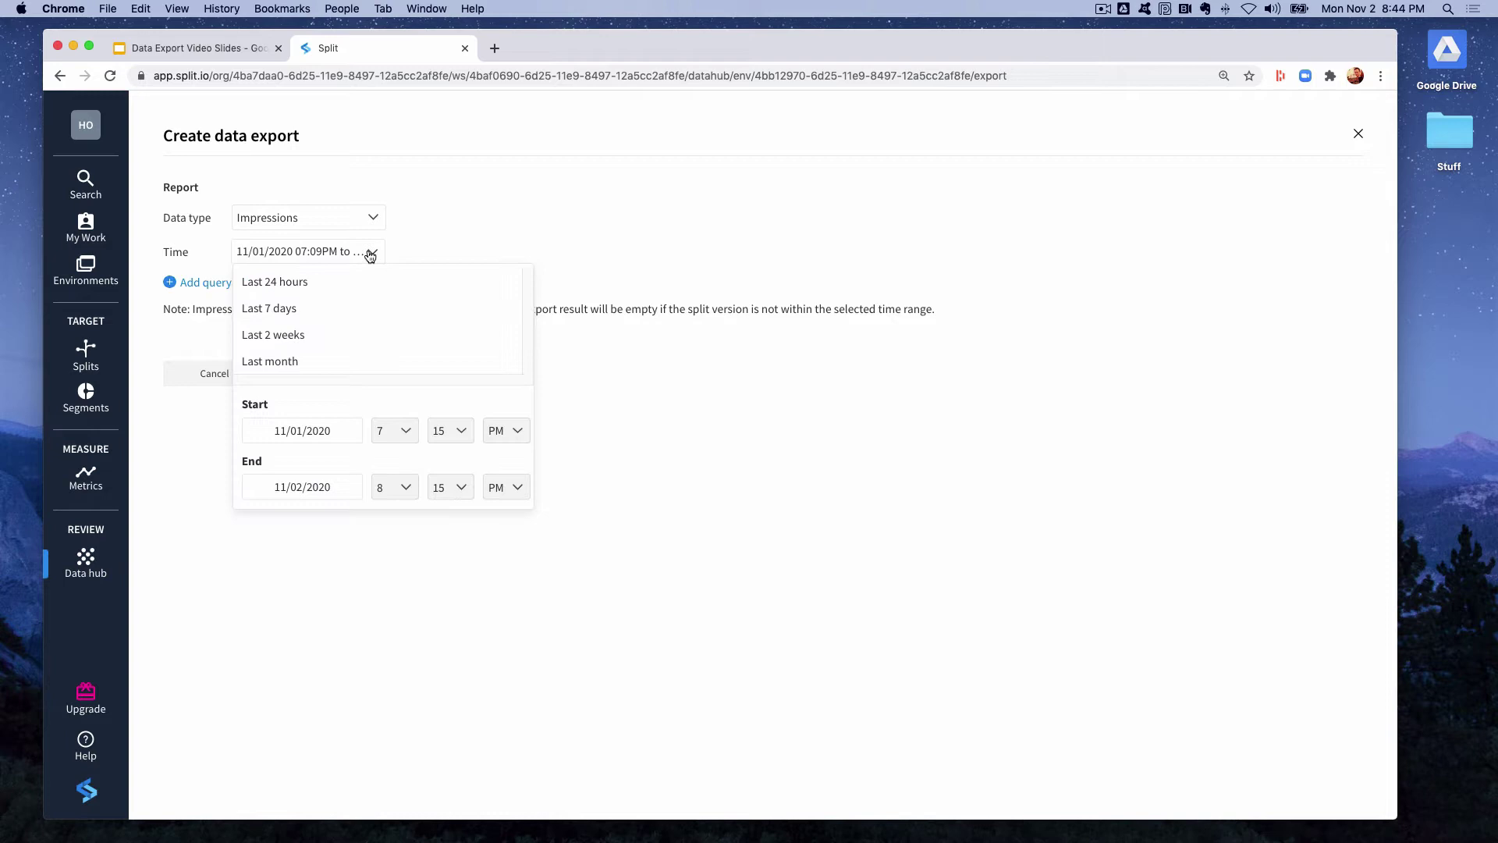
click(335, 310)
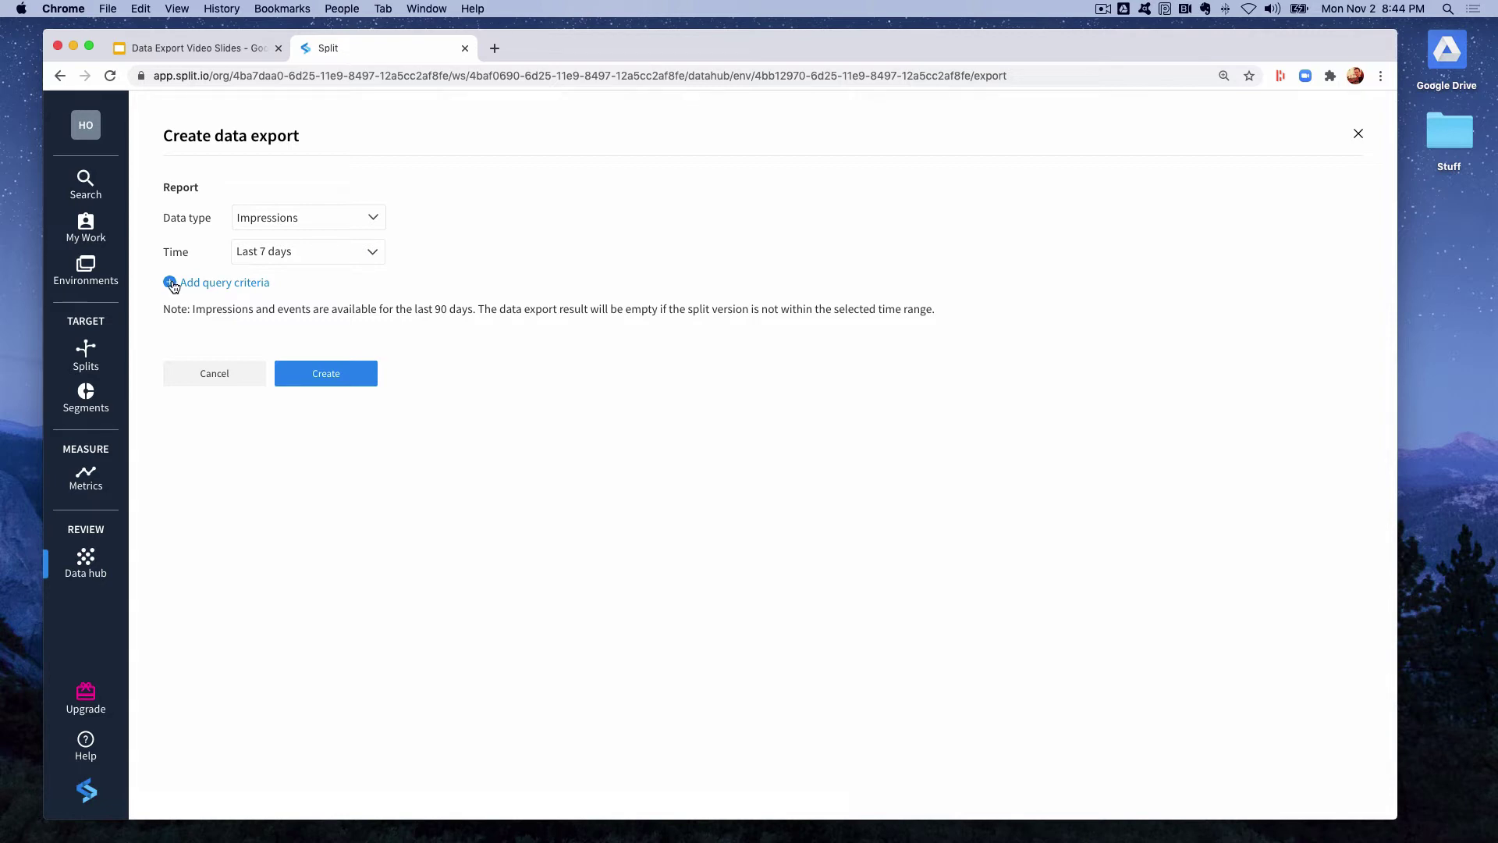
Step: Add a query criterion where Split equals front_end_discount_coupon with Version equal to V24 (Active)
click(170, 284)
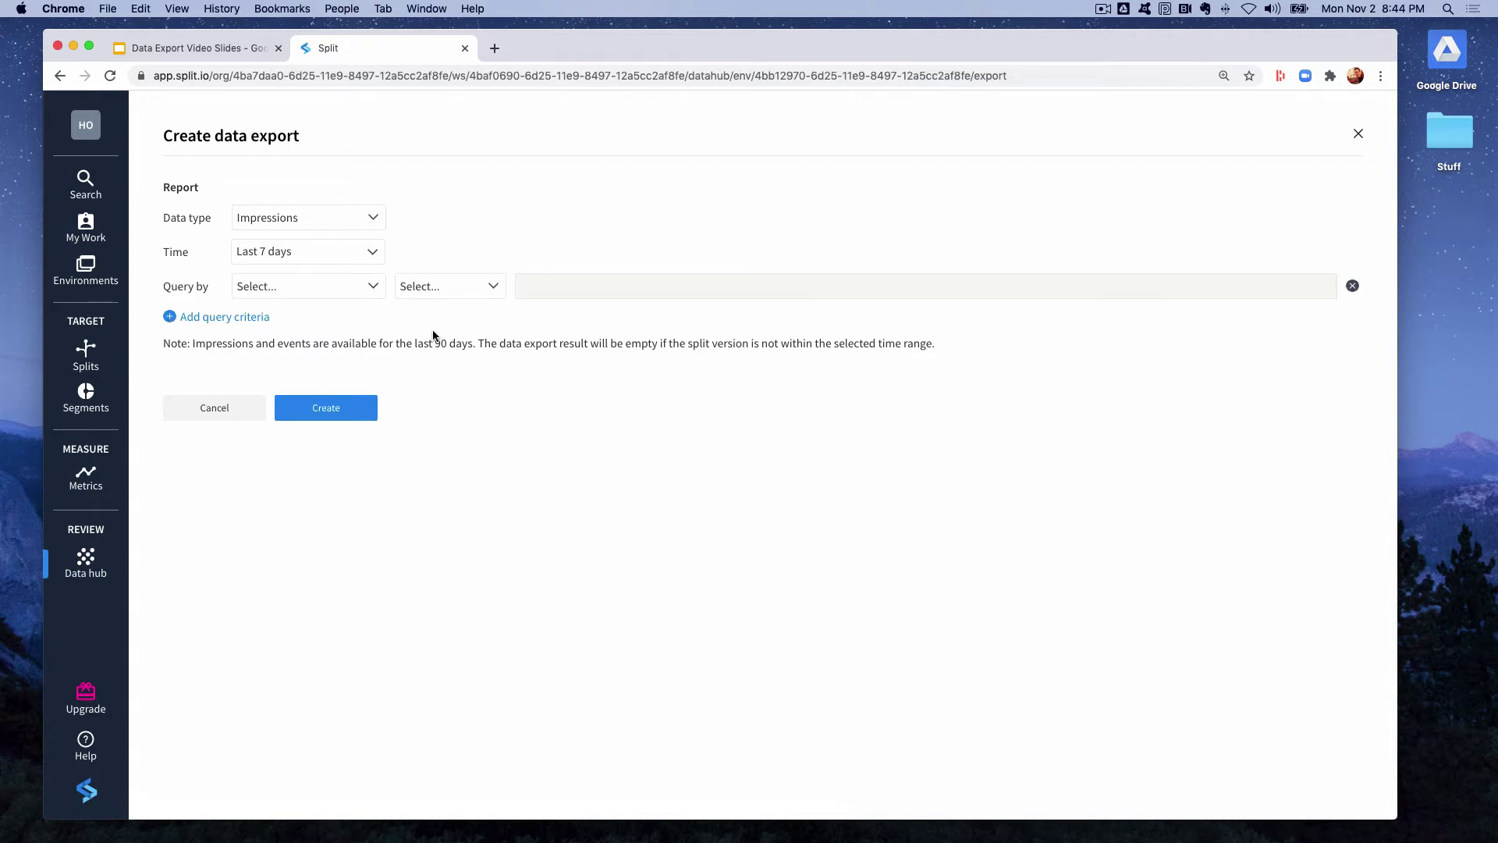
click(370, 288)
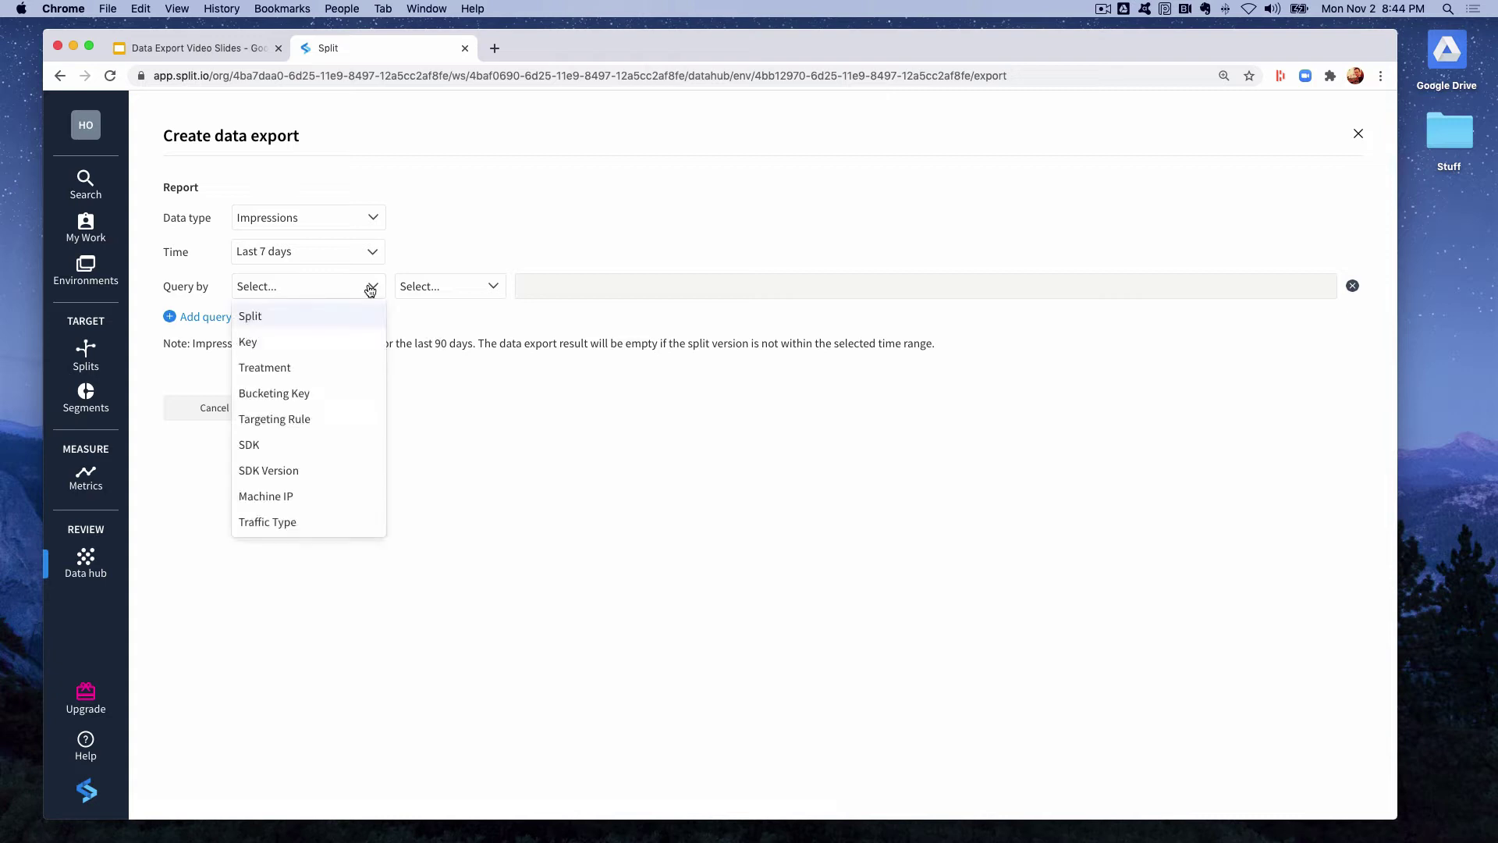
click(334, 316)
click(494, 289)
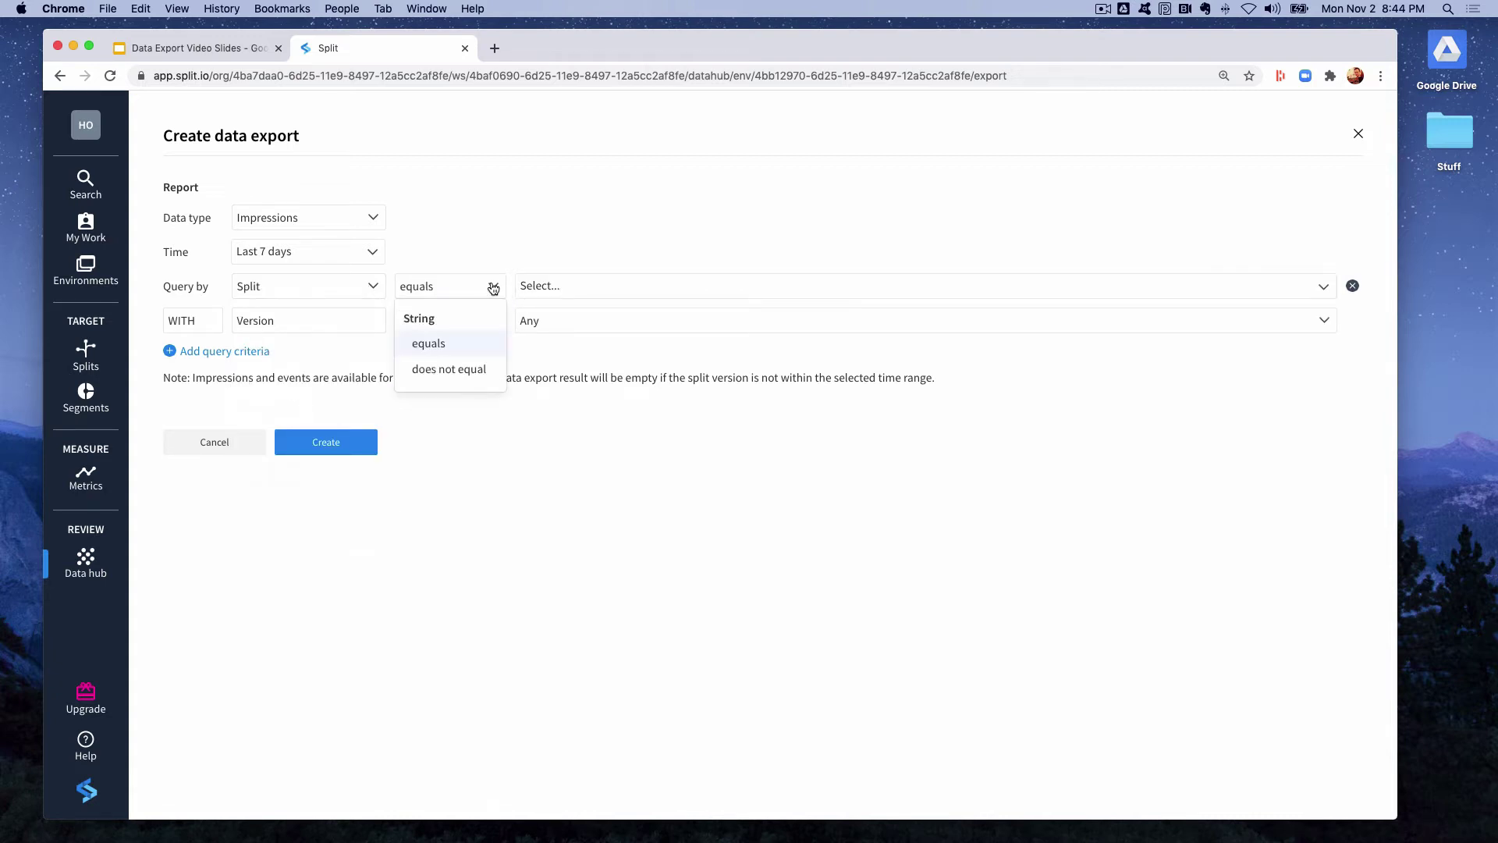
click(478, 344)
click(627, 286)
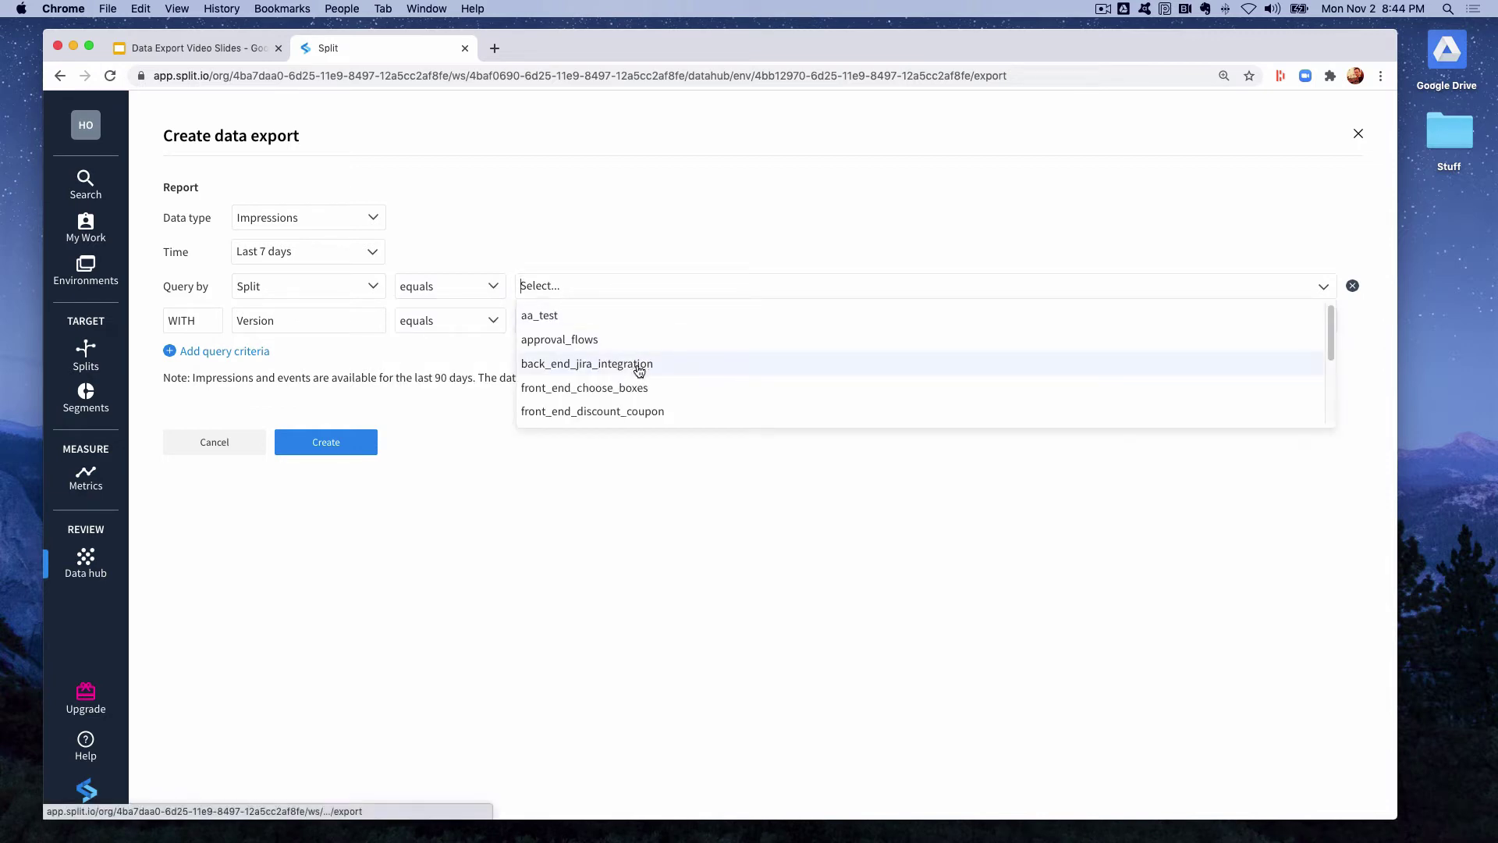
click(658, 415)
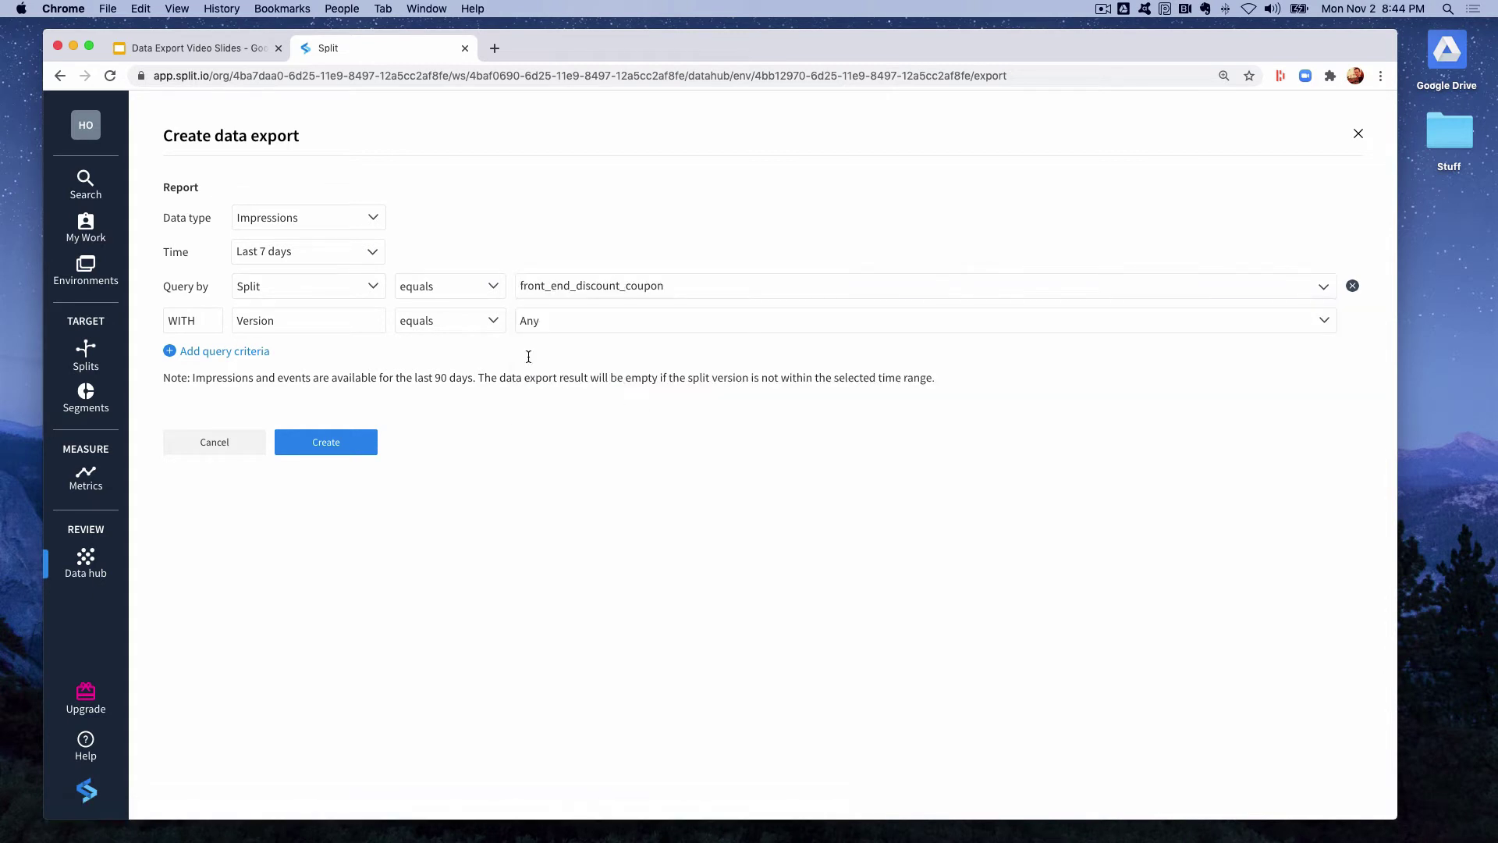
click(596, 326)
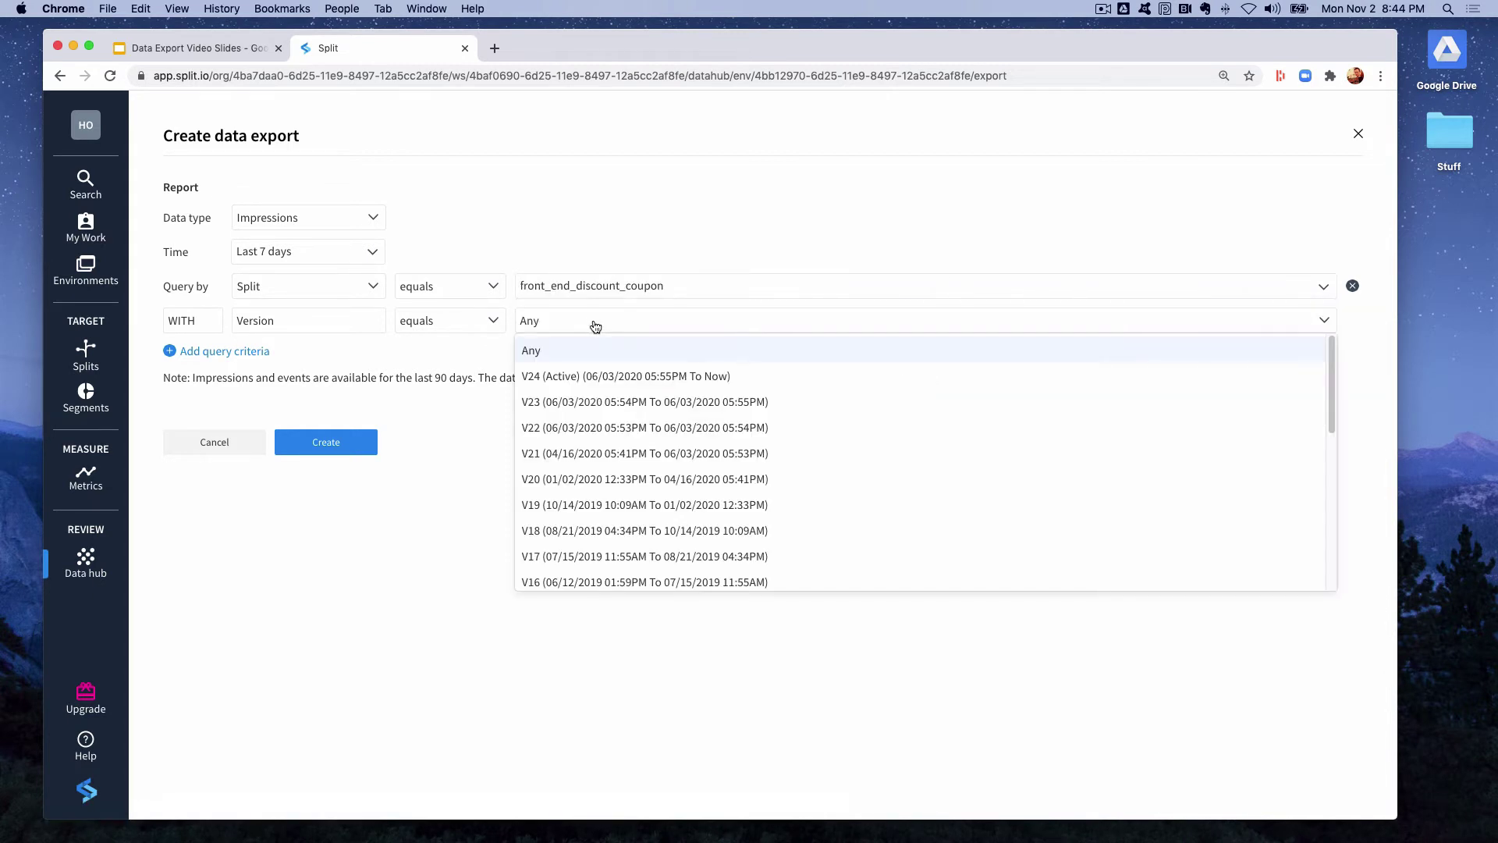
click(653, 375)
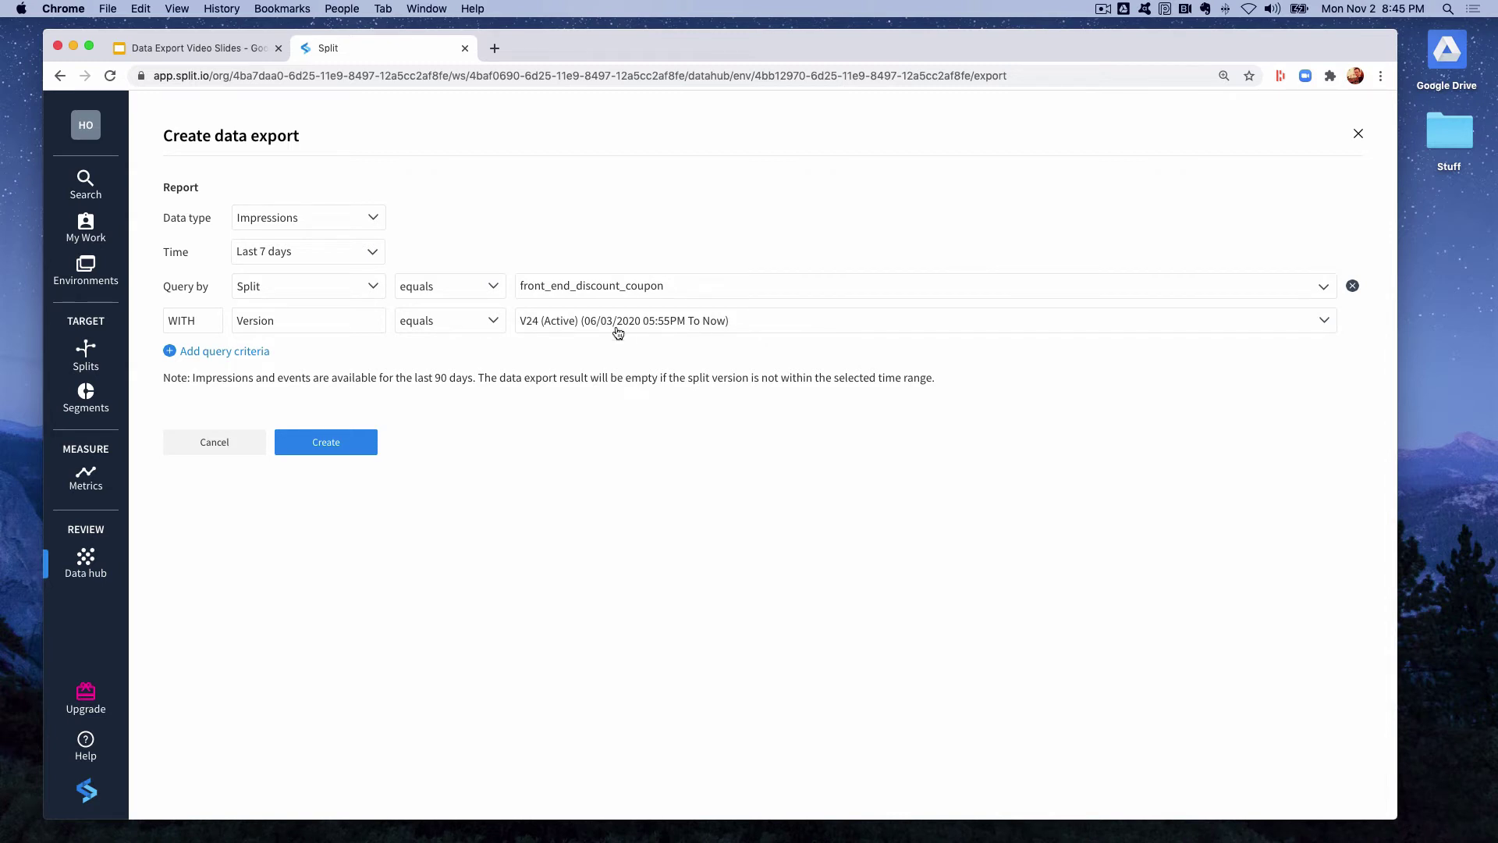
click(175, 352)
click(322, 358)
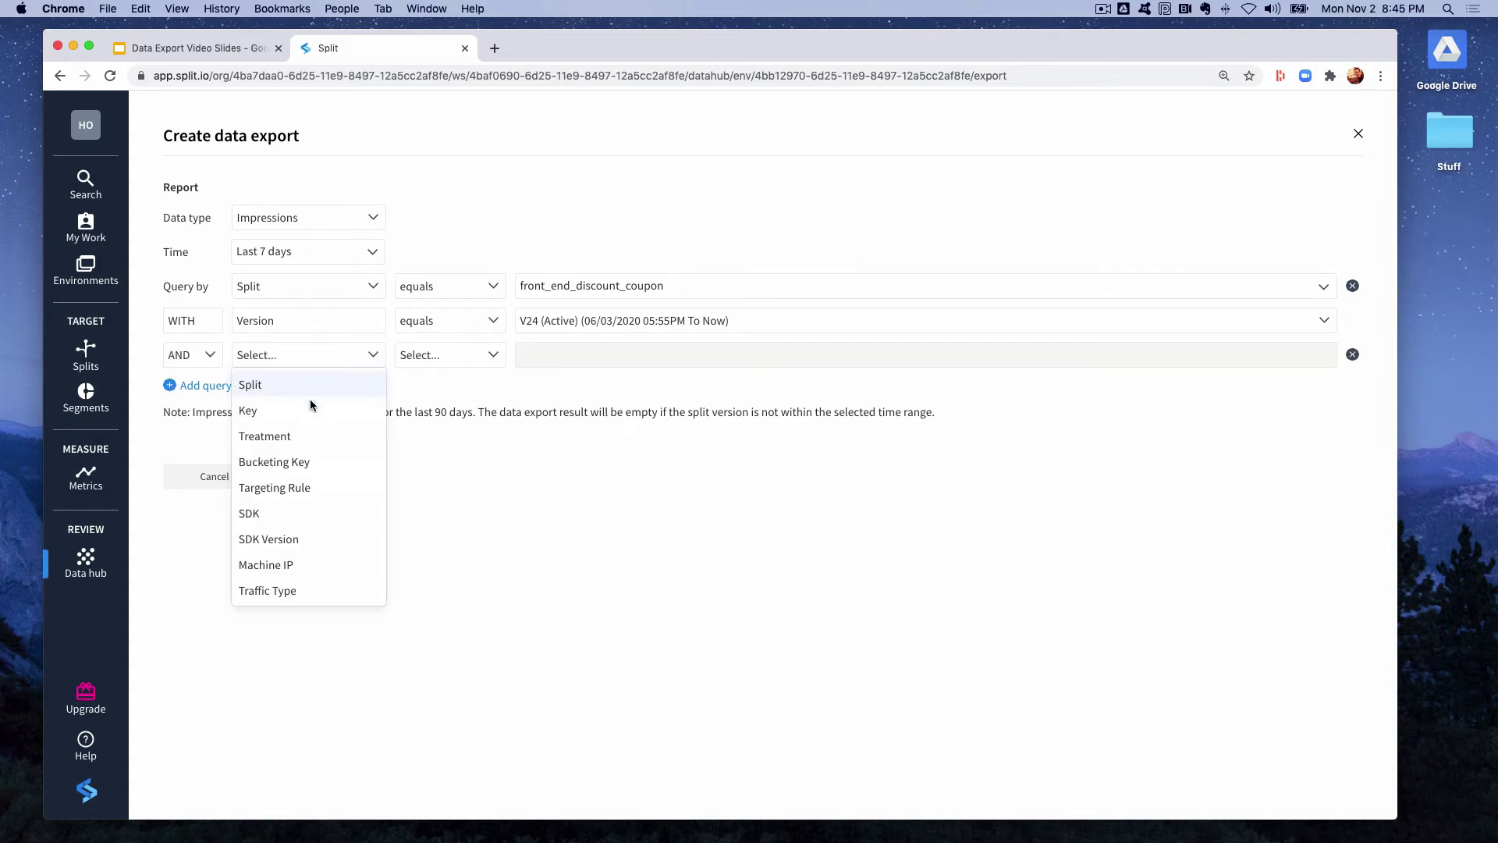
click(319, 435)
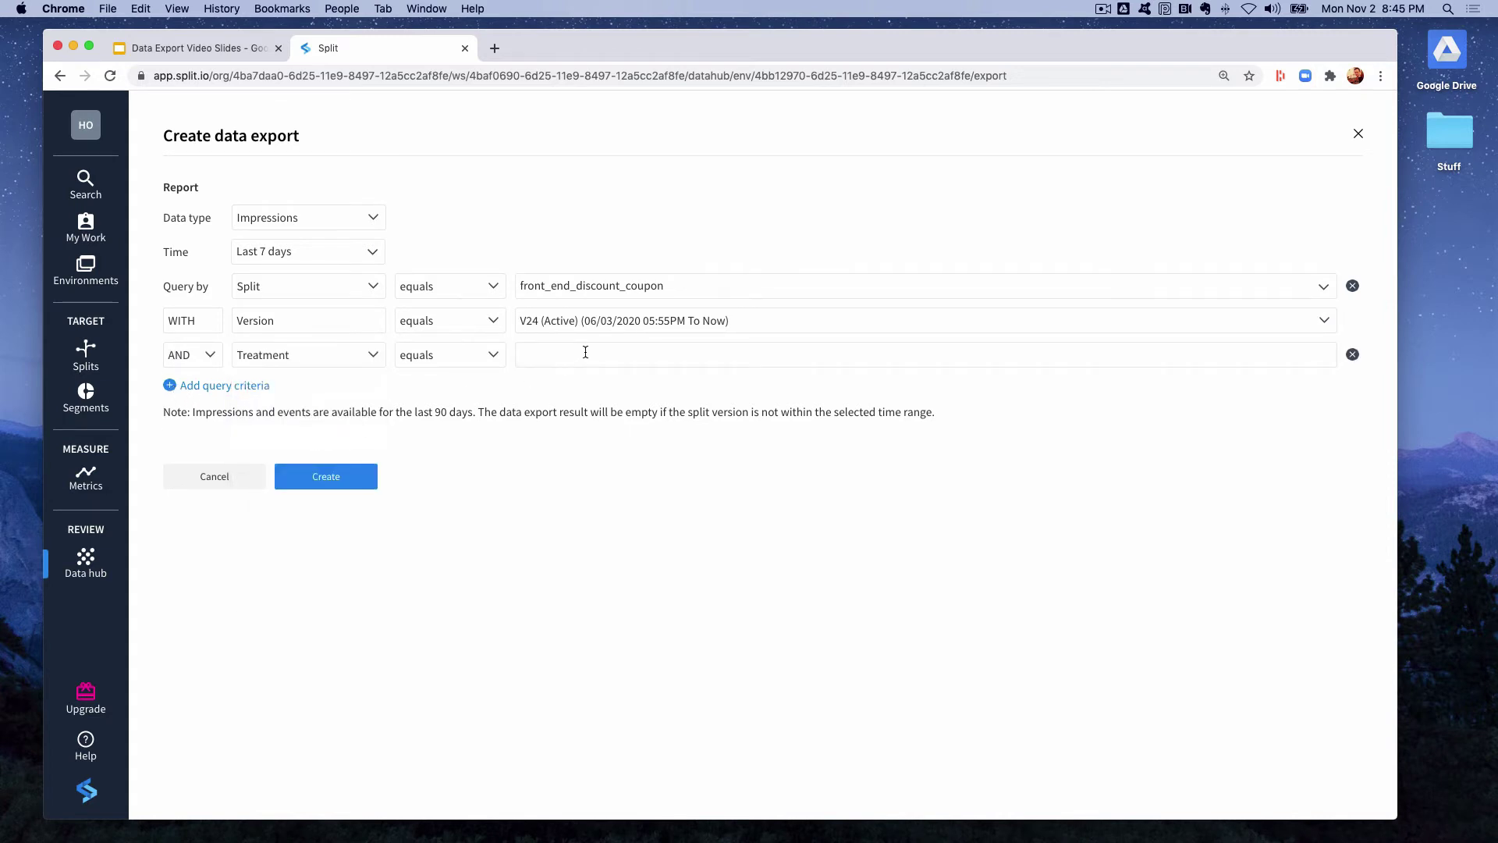
click(584, 356)
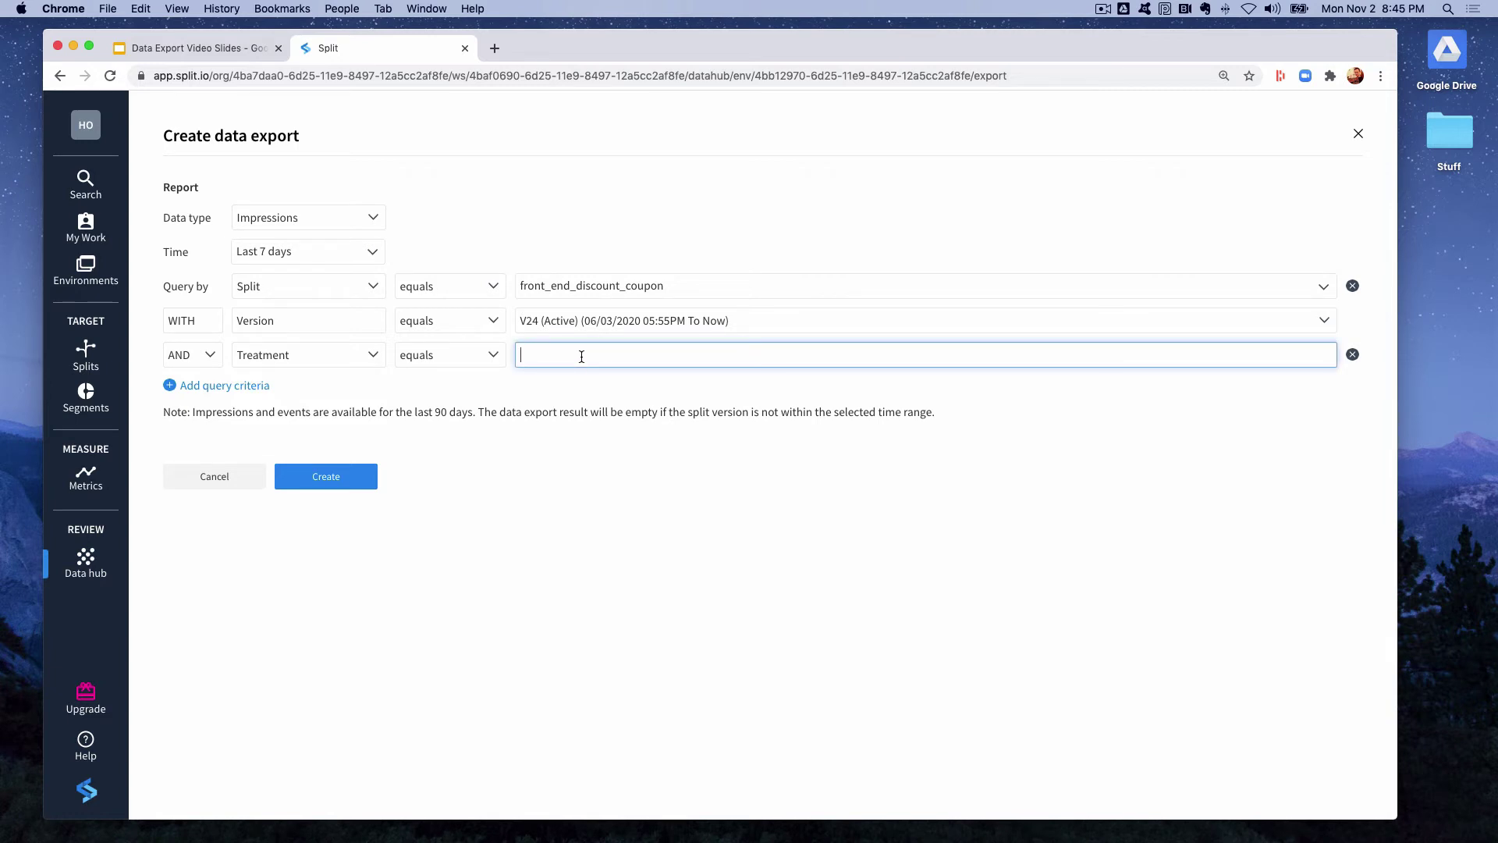
click(1355, 356)
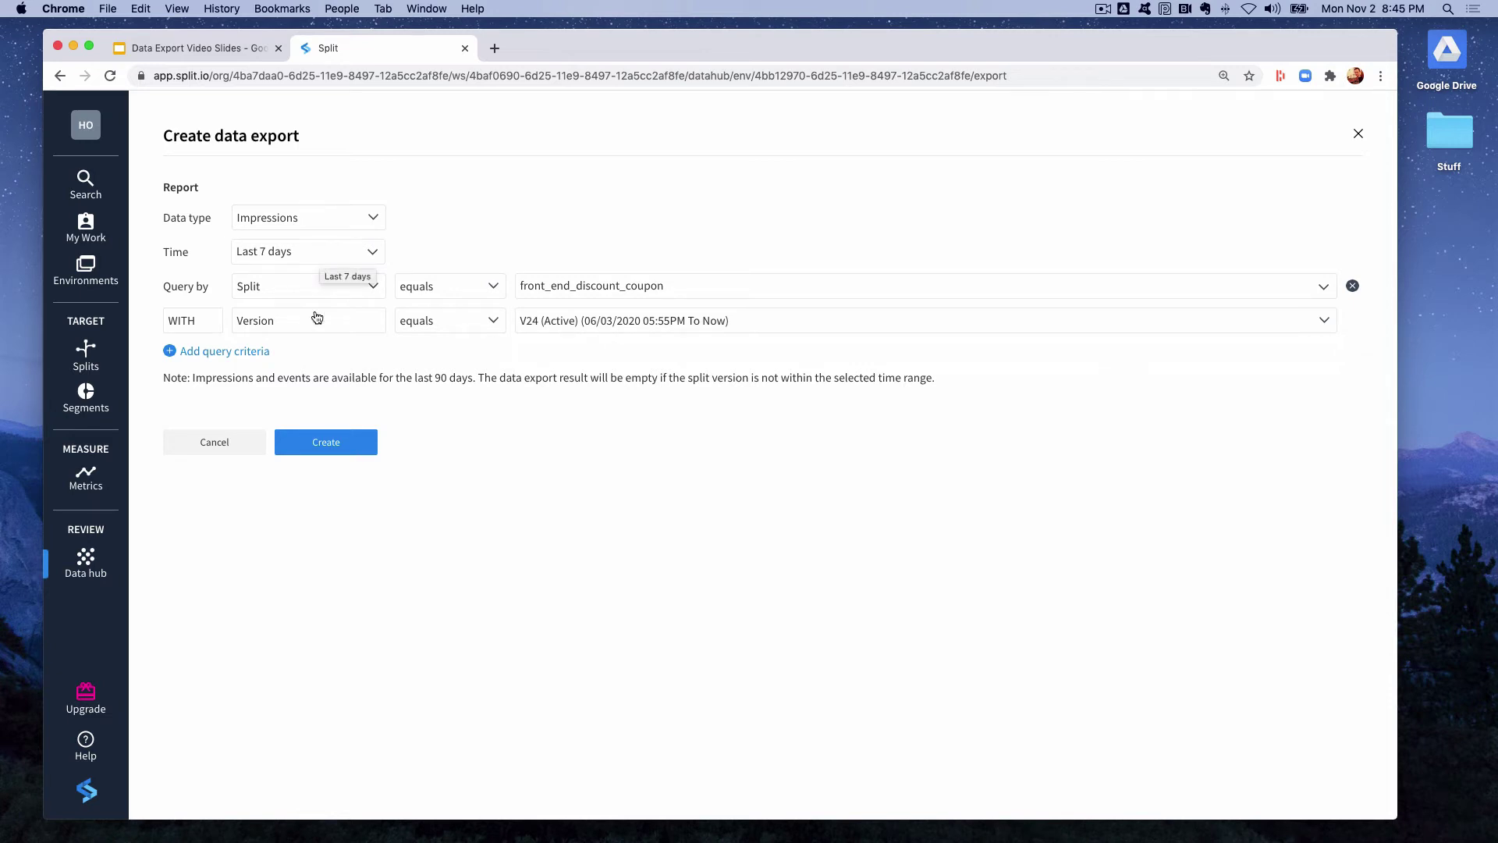
Step: Create the configured data export and reload the page to refresh the generated exports
click(341, 444)
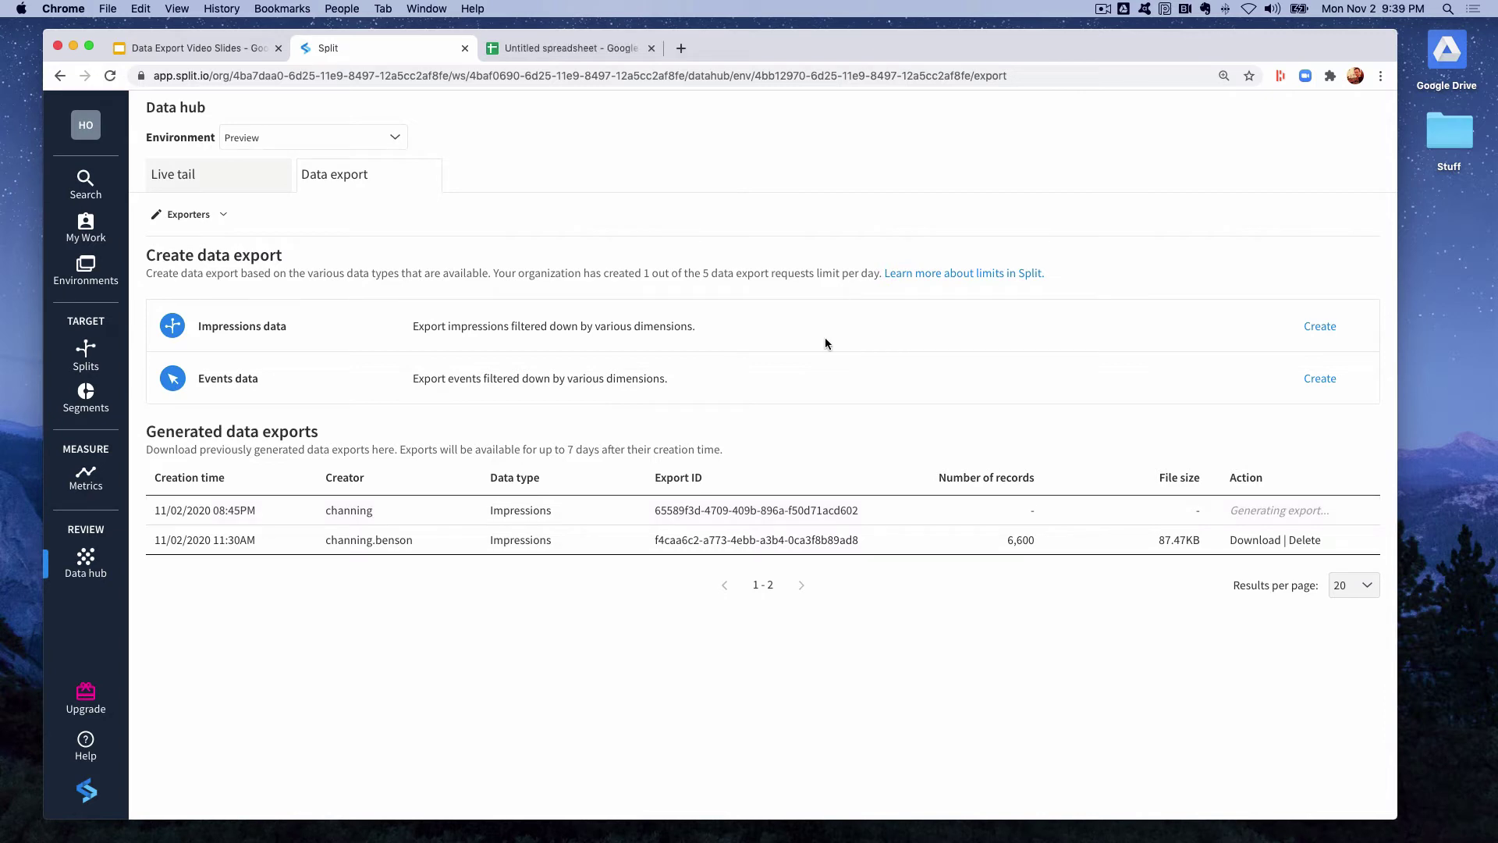
click(110, 78)
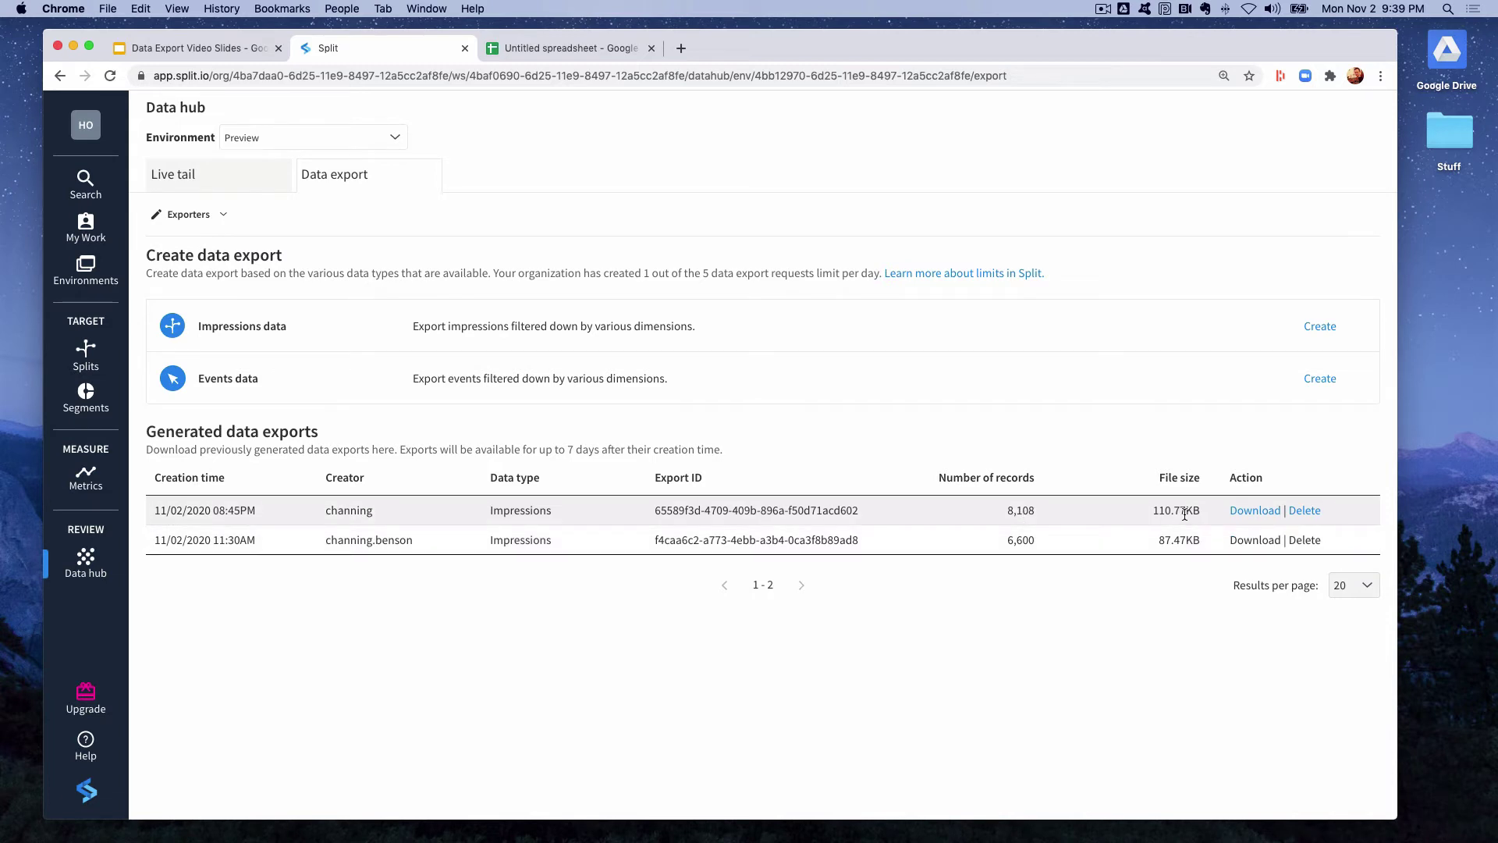
Step: Download the impressions export created 11/02/2020 08:45PM as a GZip archive into the Downloads folder
click(1258, 511)
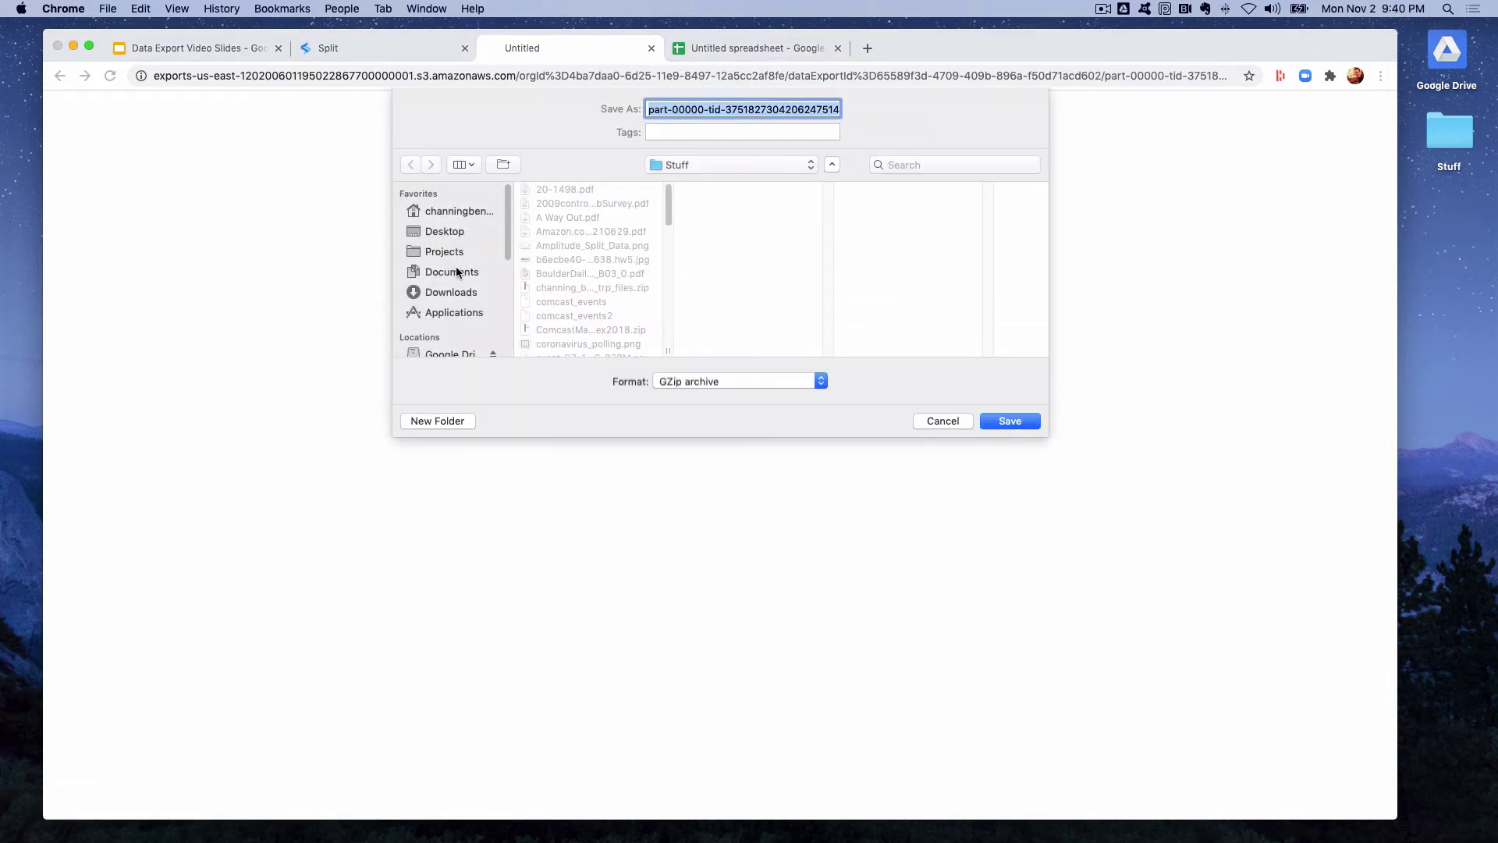
click(463, 292)
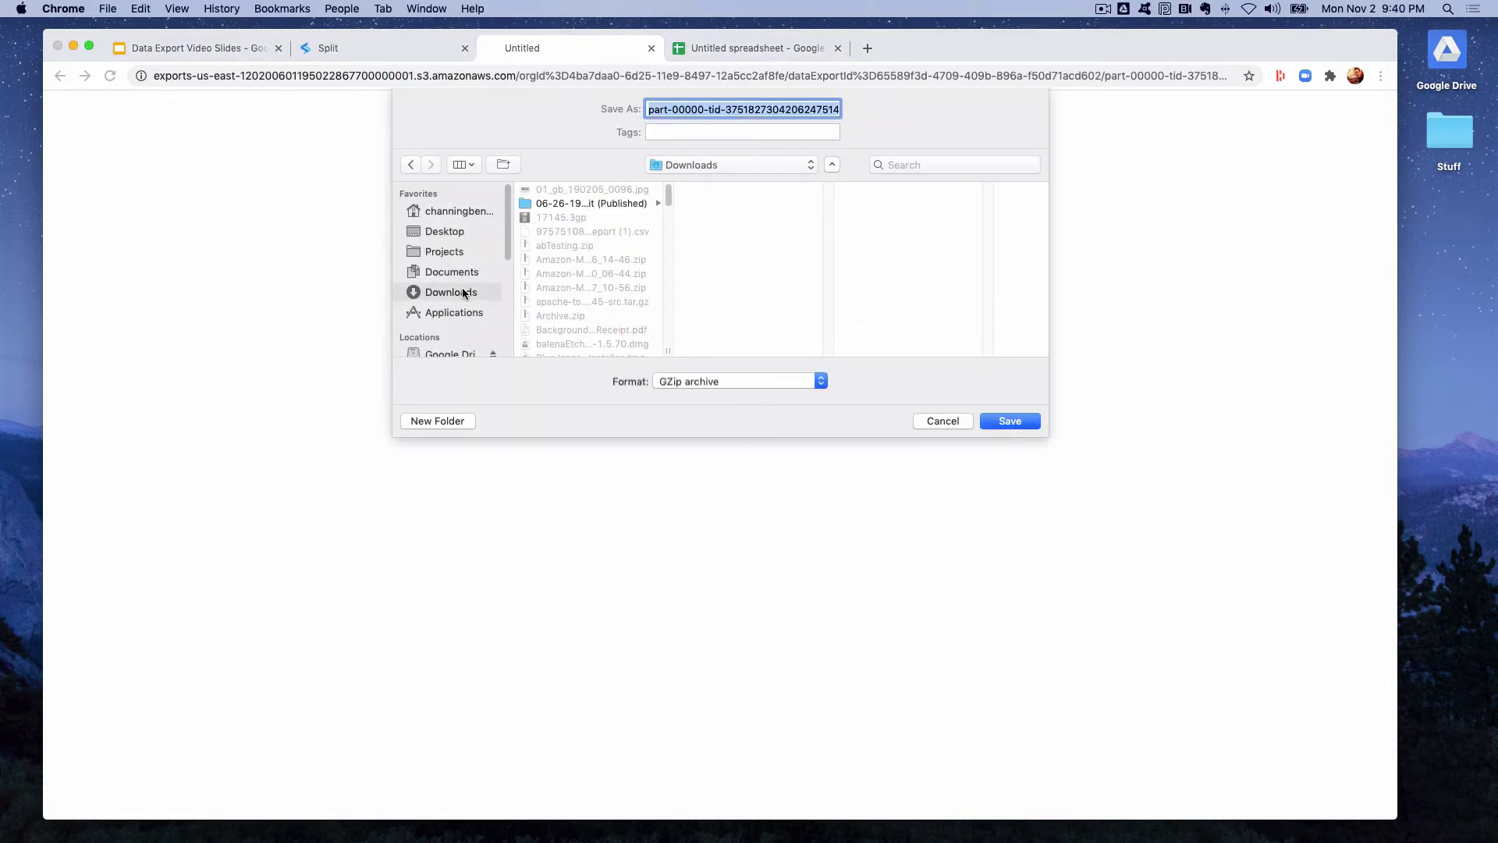
click(1010, 422)
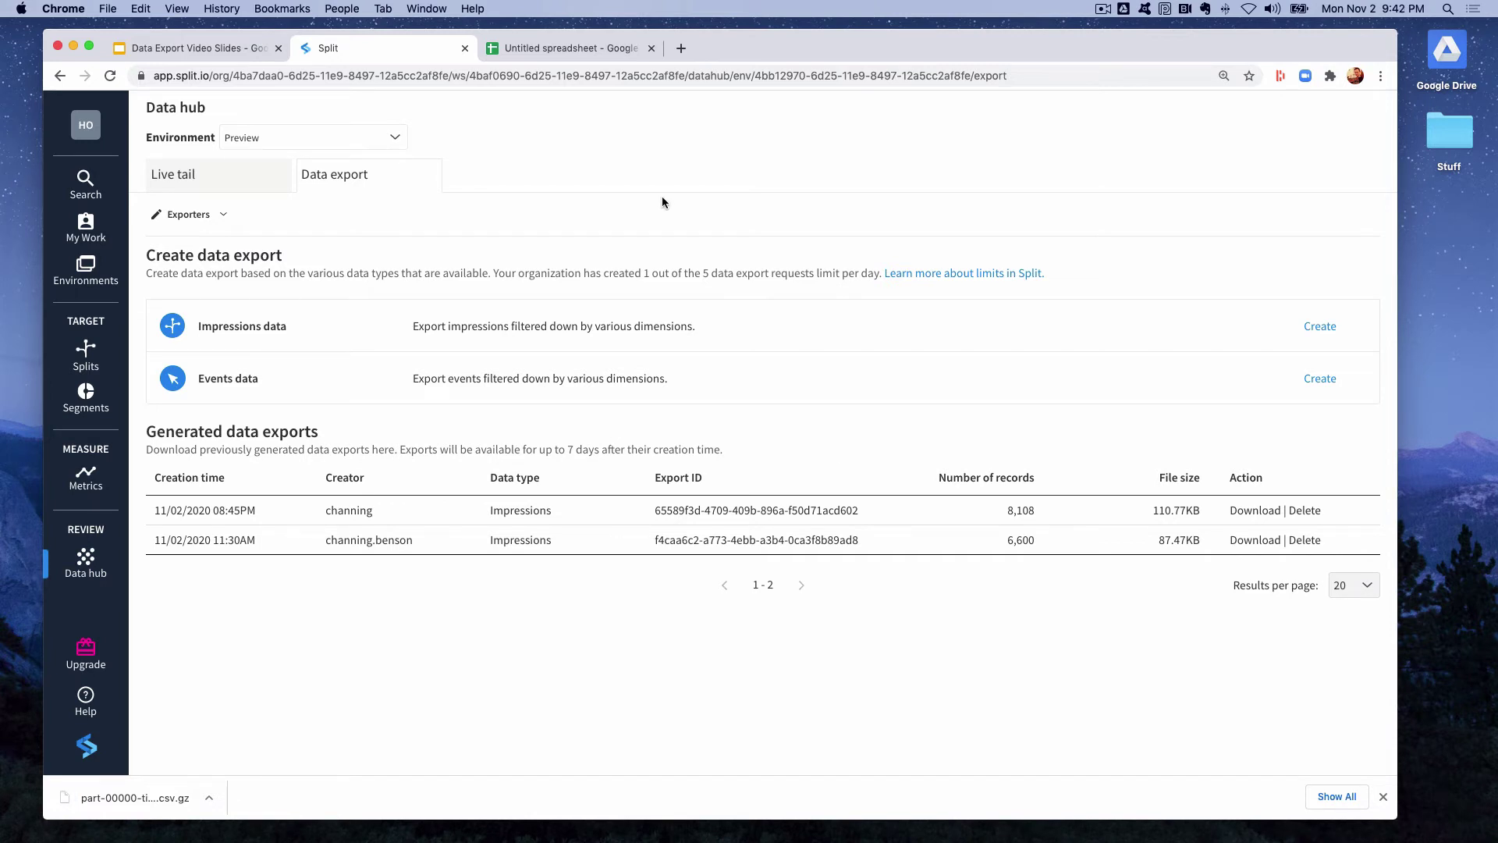
Step: Switch to the untitled Google Sheets spreadsheet and open the downloaded part-00000 impressions CSV by uploading it from the Downloads folder
click(562, 48)
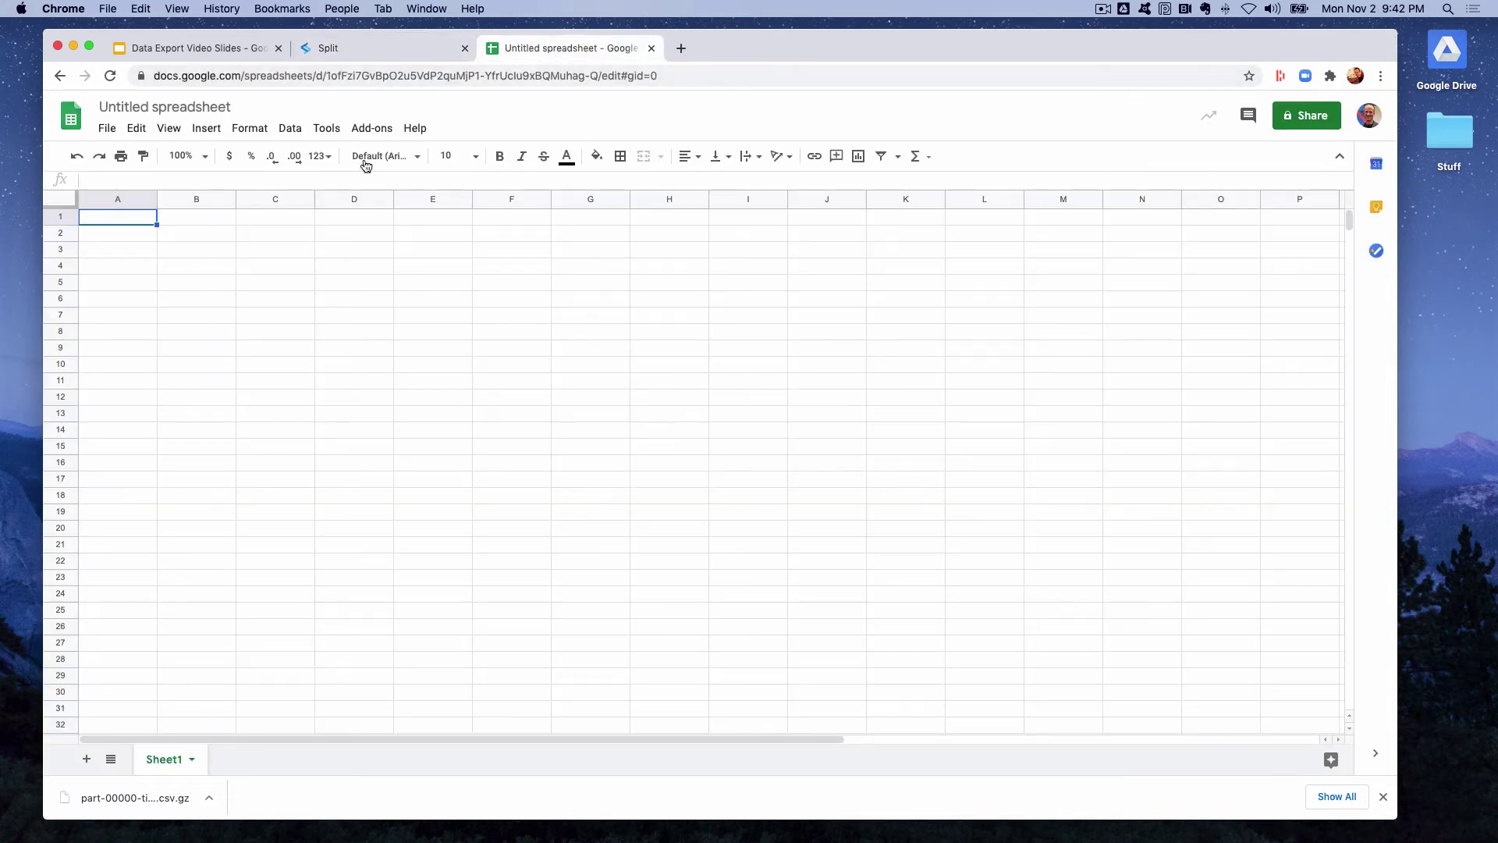
click(107, 128)
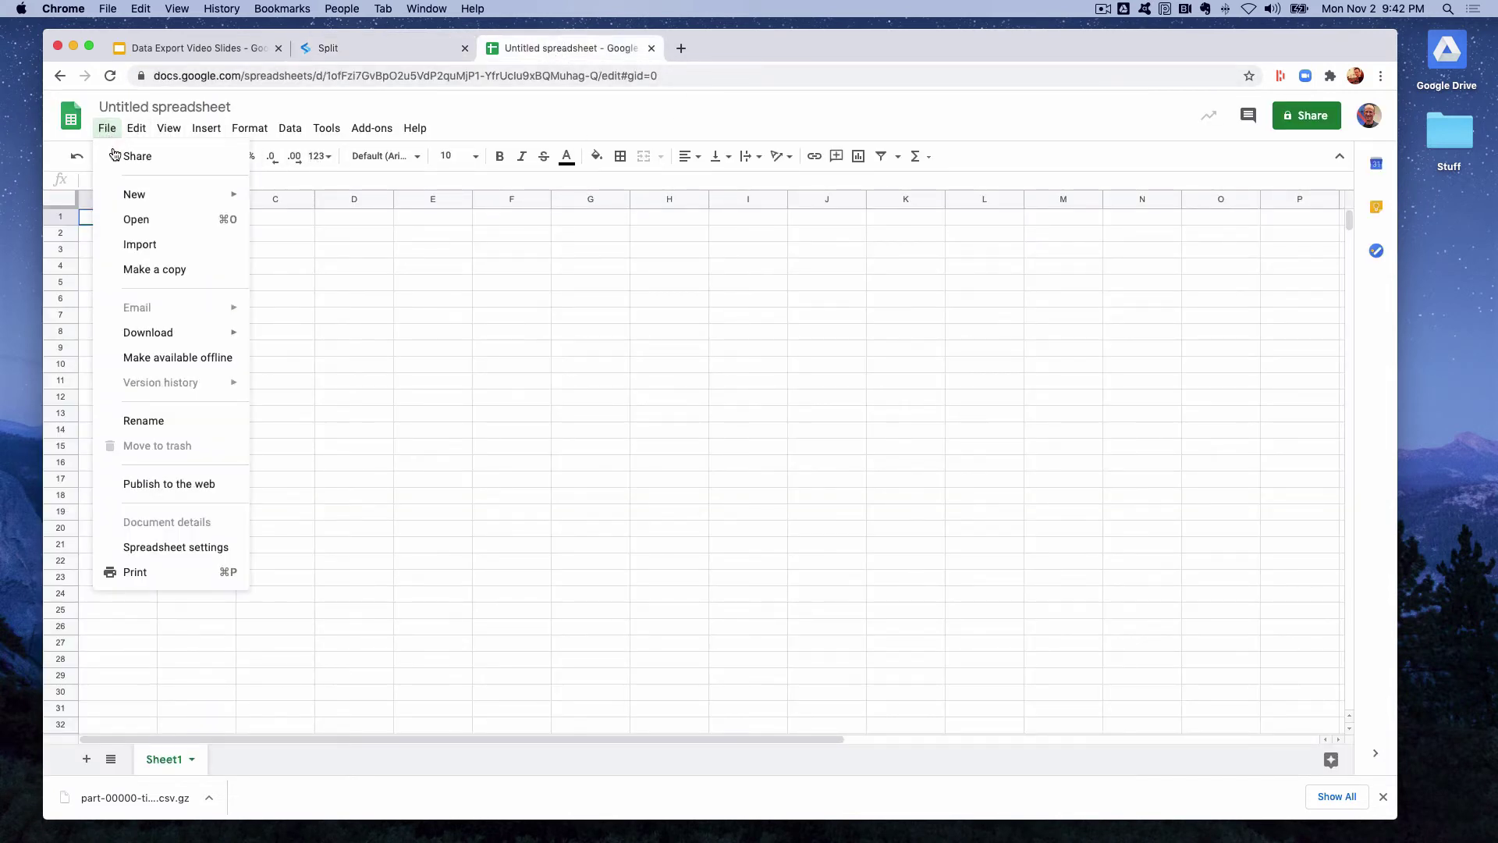
click(148, 220)
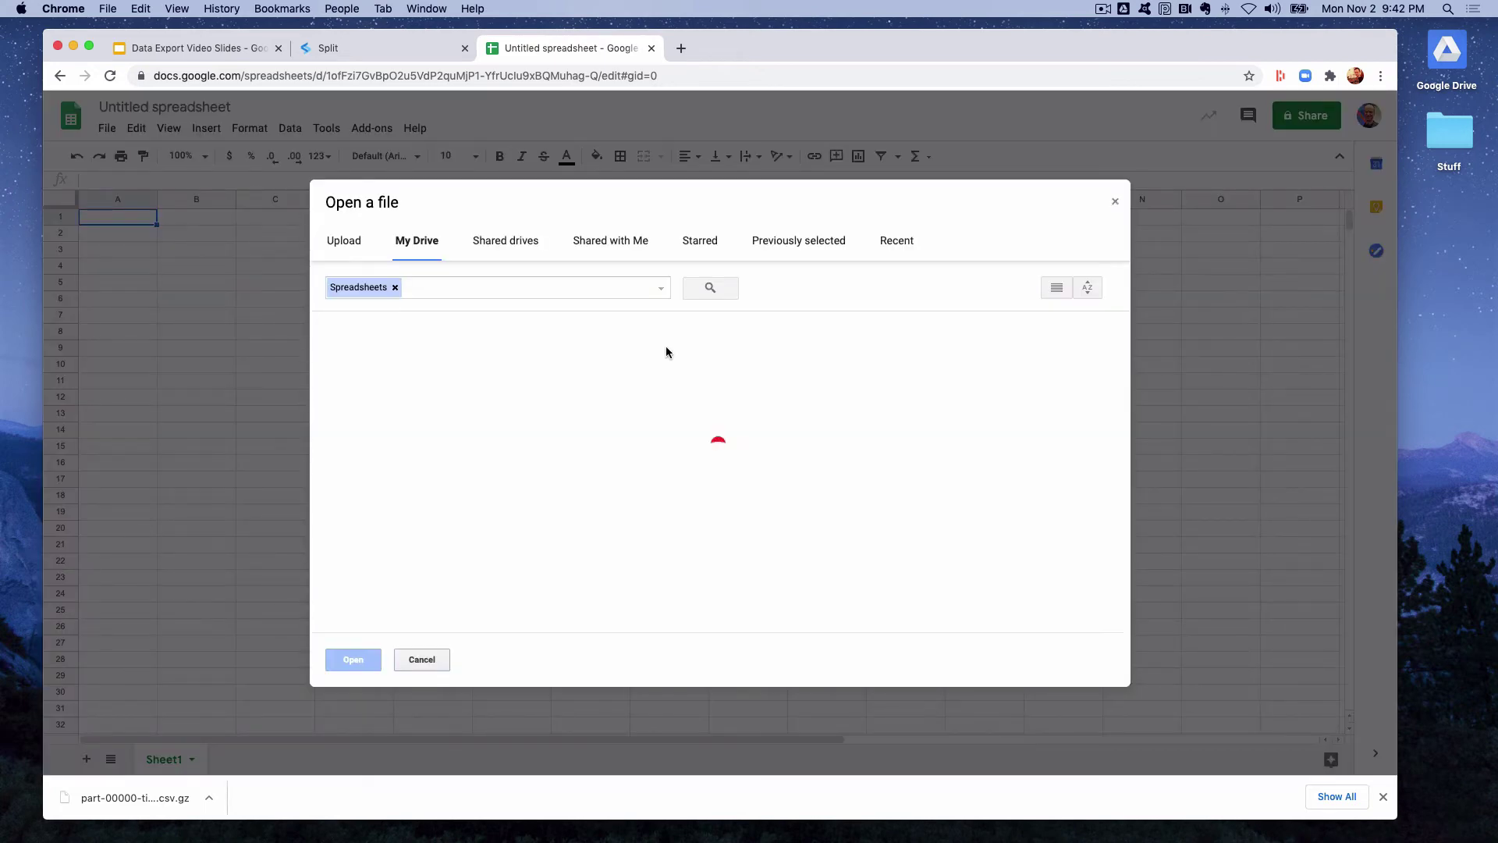
click(341, 247)
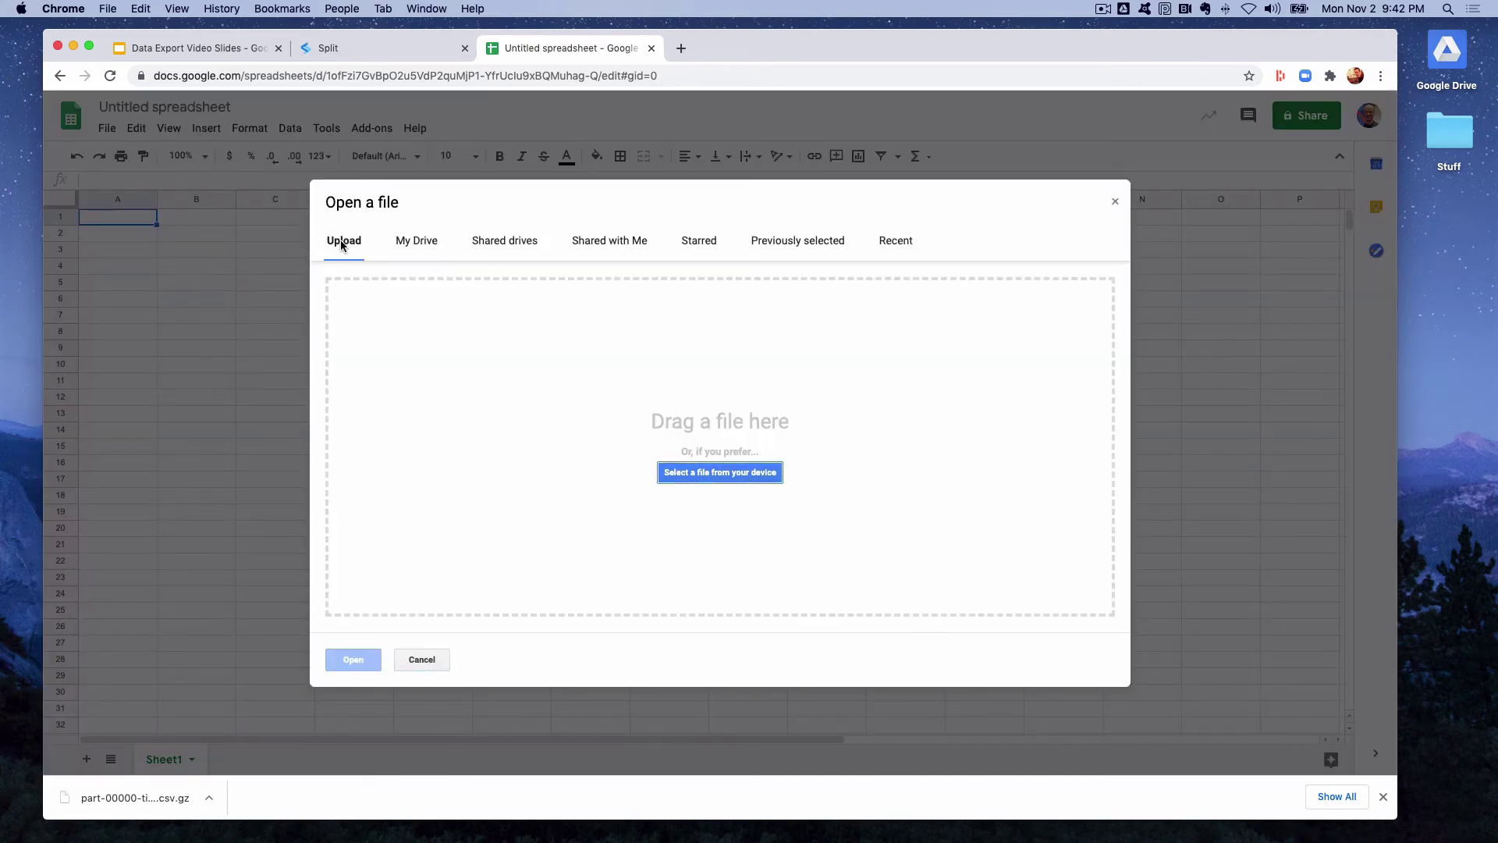
click(721, 473)
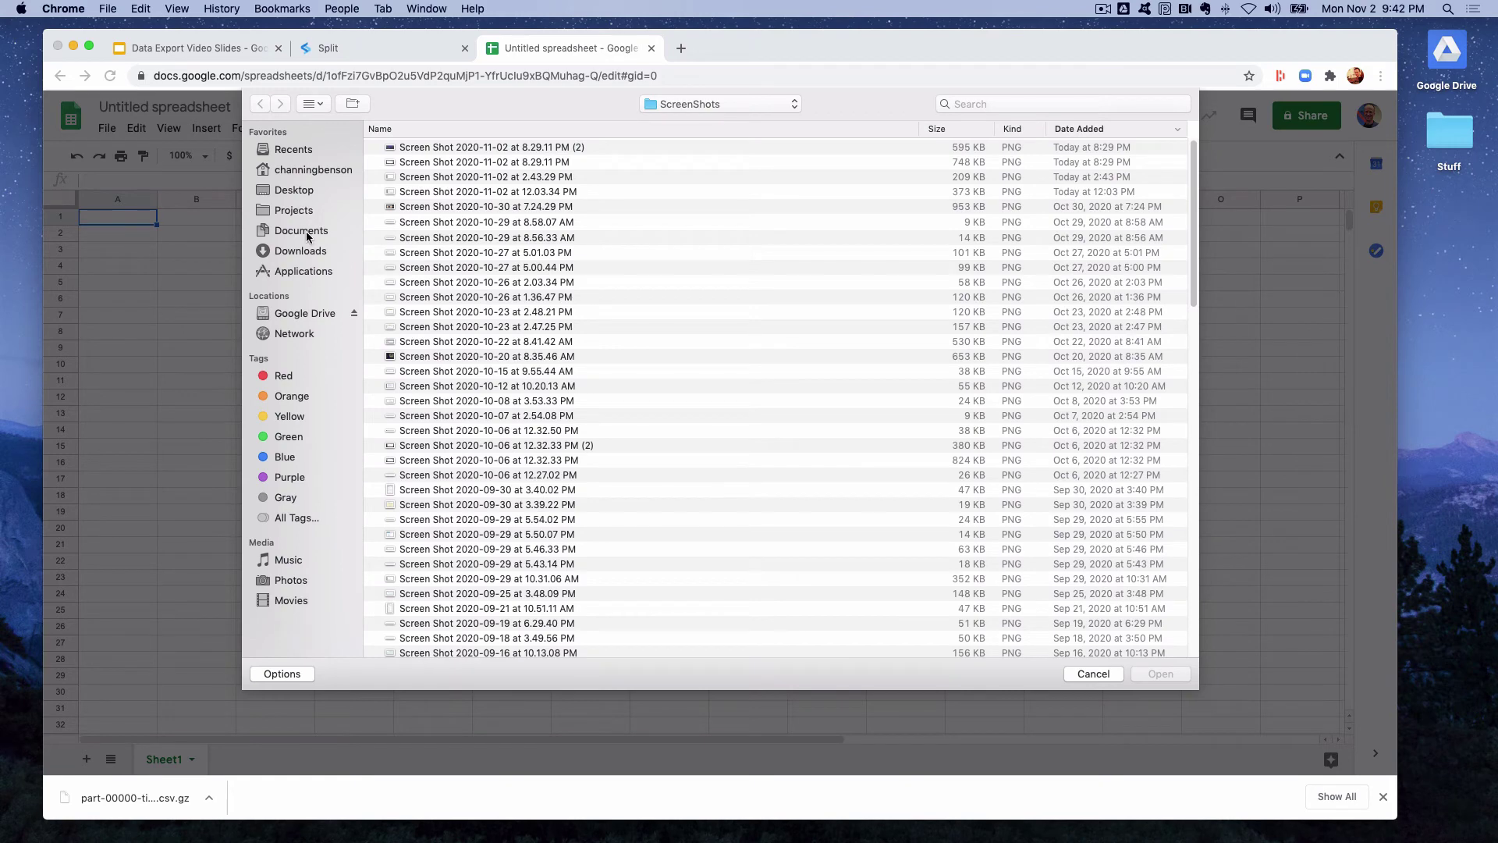
click(310, 251)
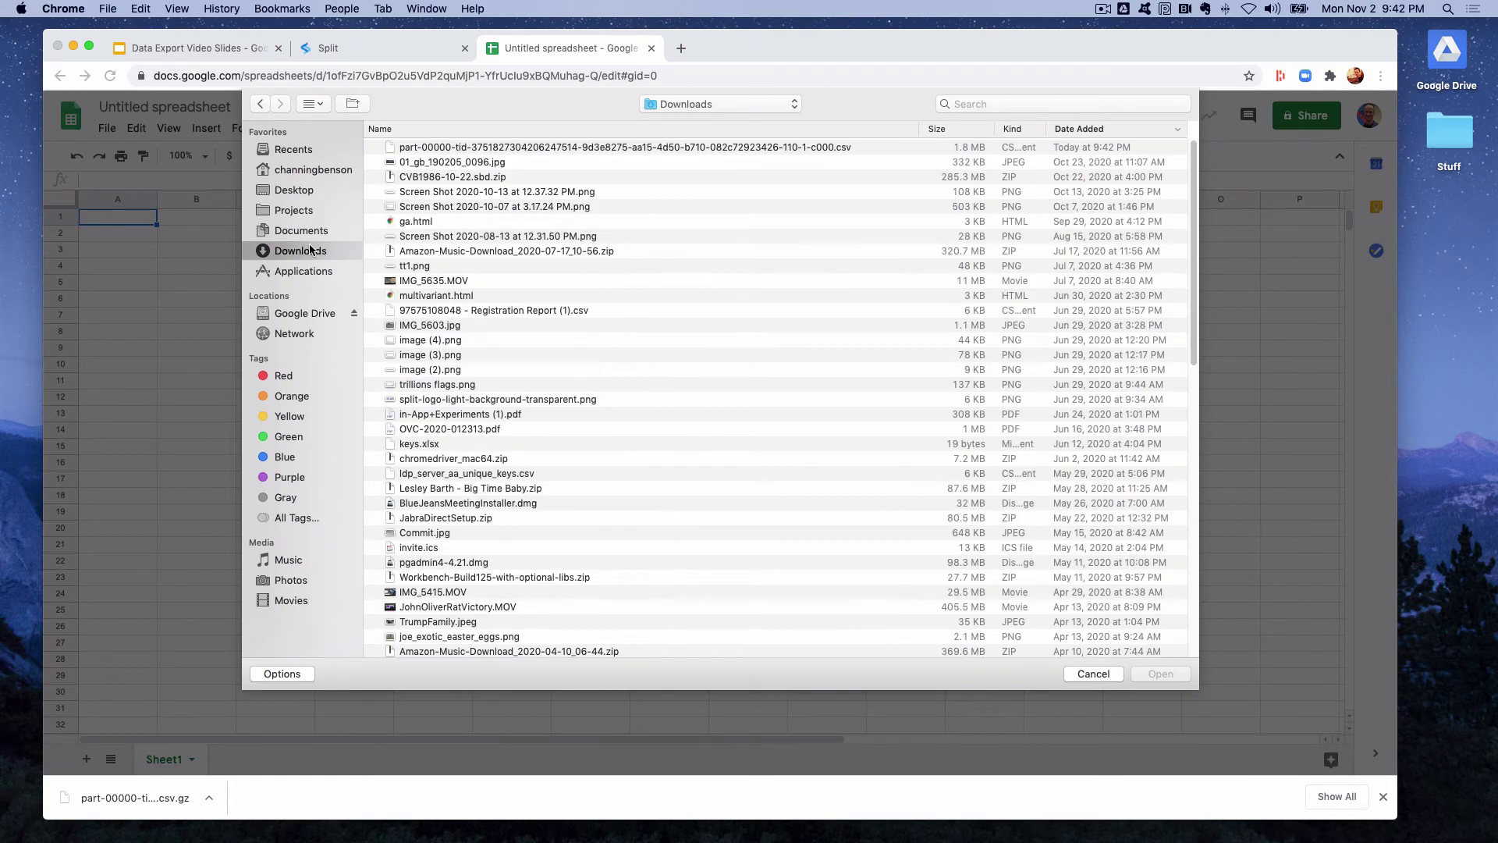
double_click(493, 148)
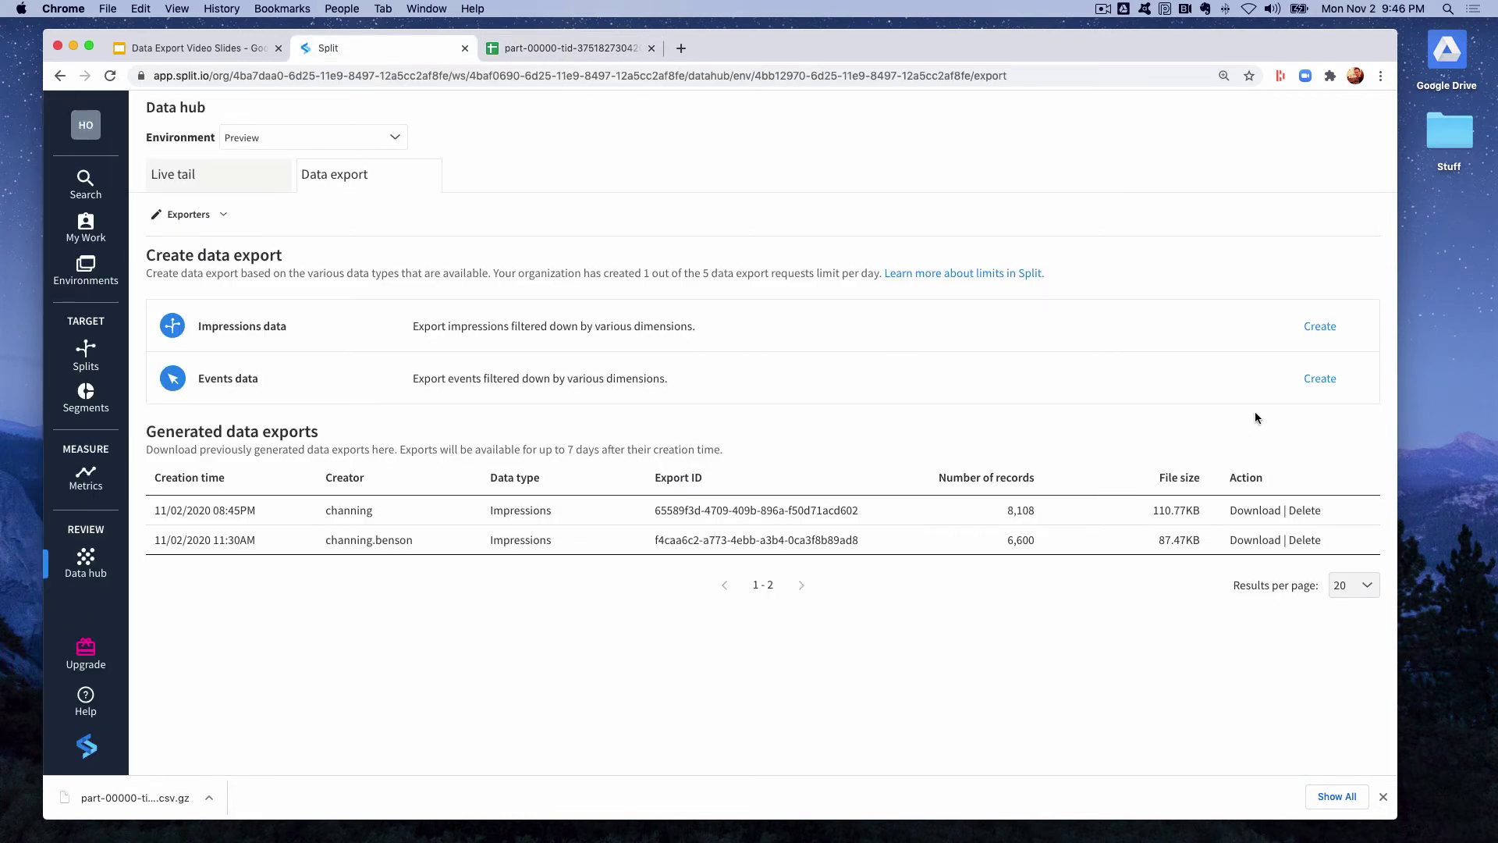
Step: In Split's Data hub, examine the query fields offered for an Events data export and cancel the export
click(1320, 379)
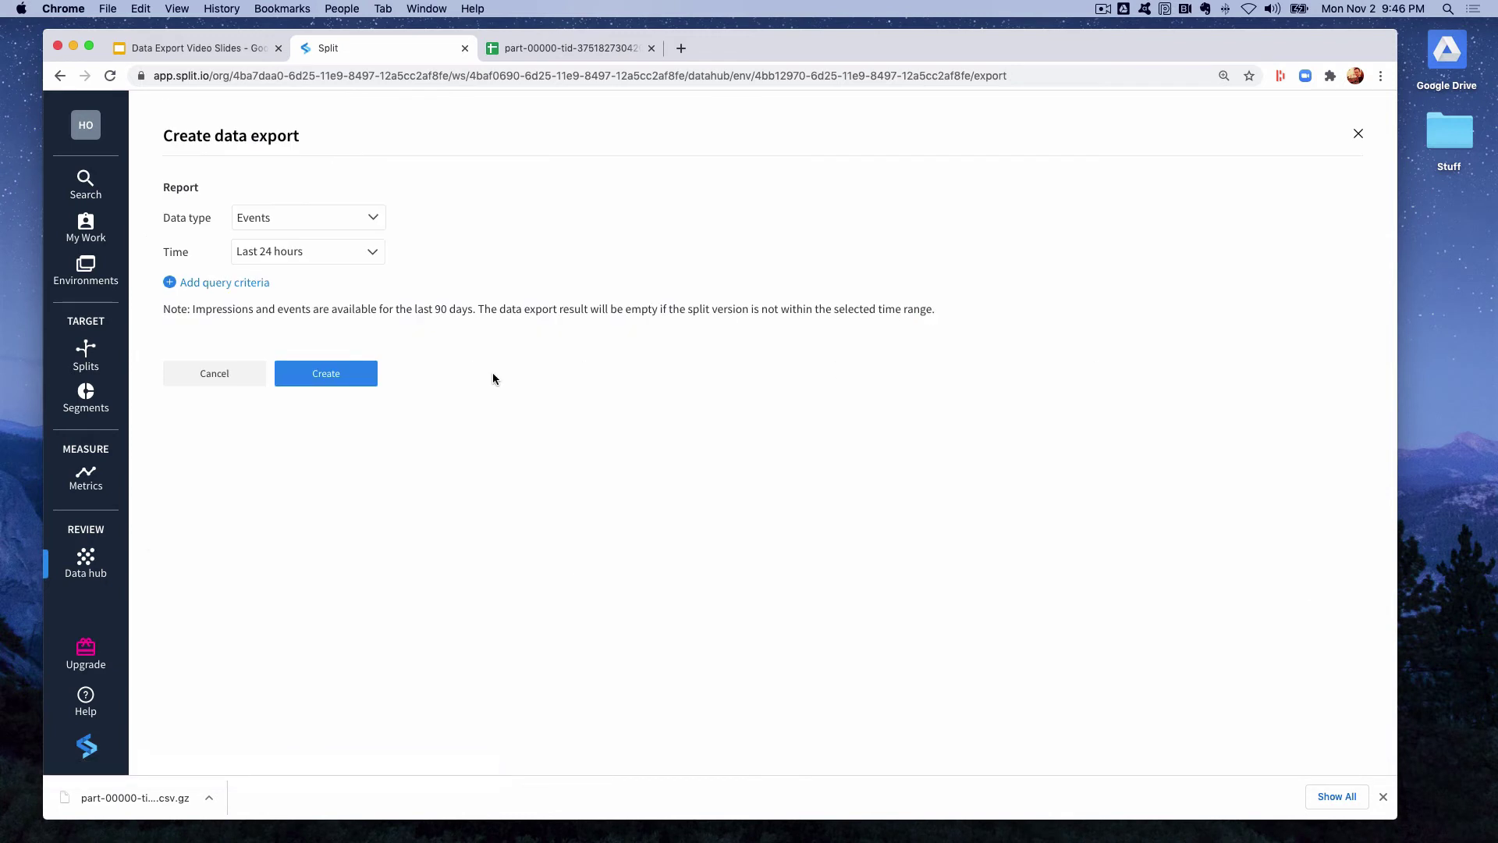
click(169, 282)
click(376, 289)
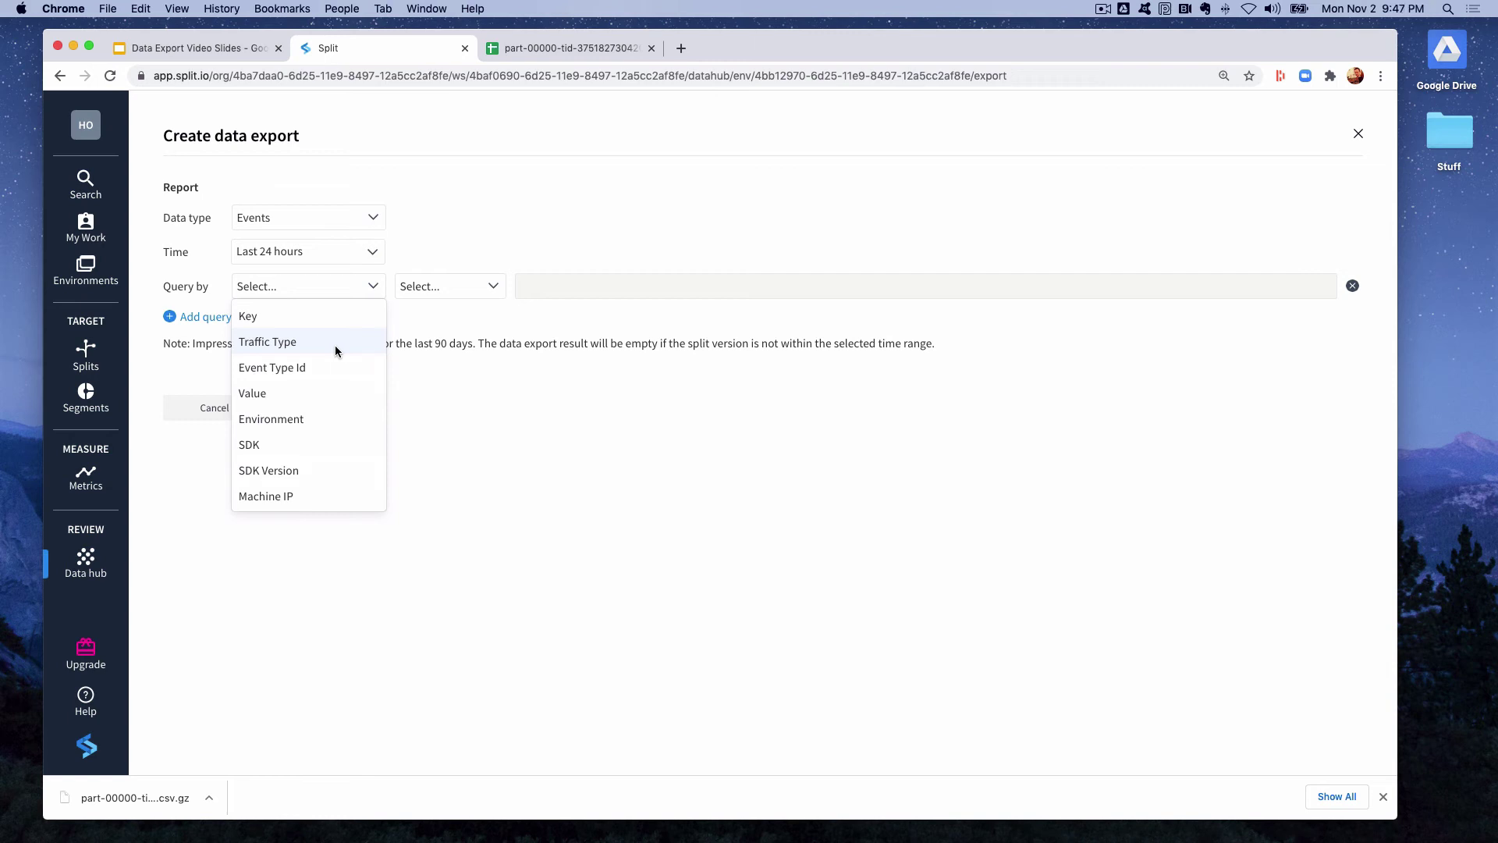
click(579, 398)
click(232, 405)
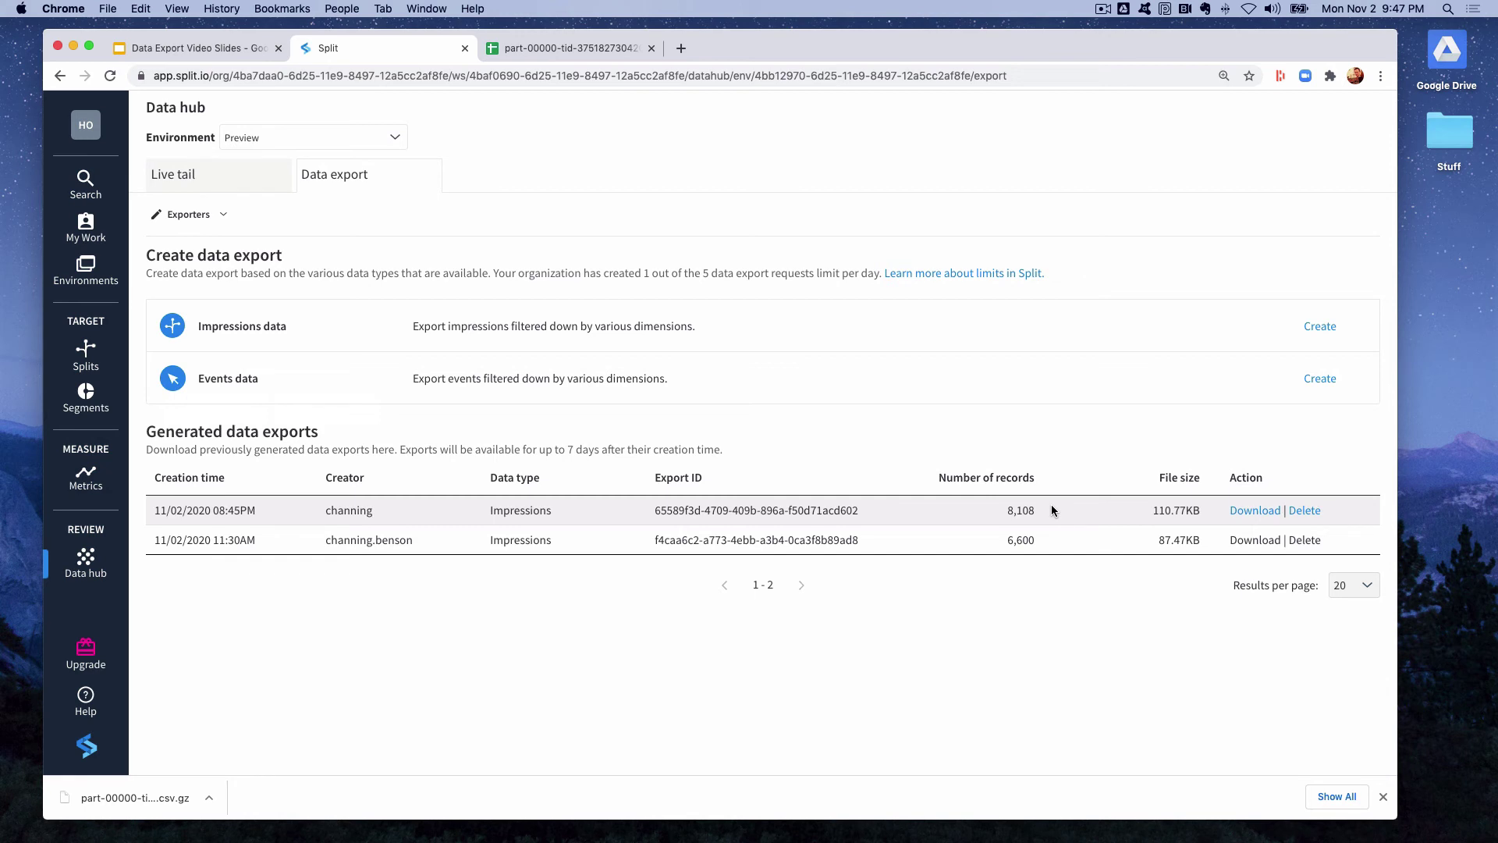
Step: Review the Data export limits slide in the presentation alongside the generated exports in Split's Data hub
key(ctrl+shift+Tab)
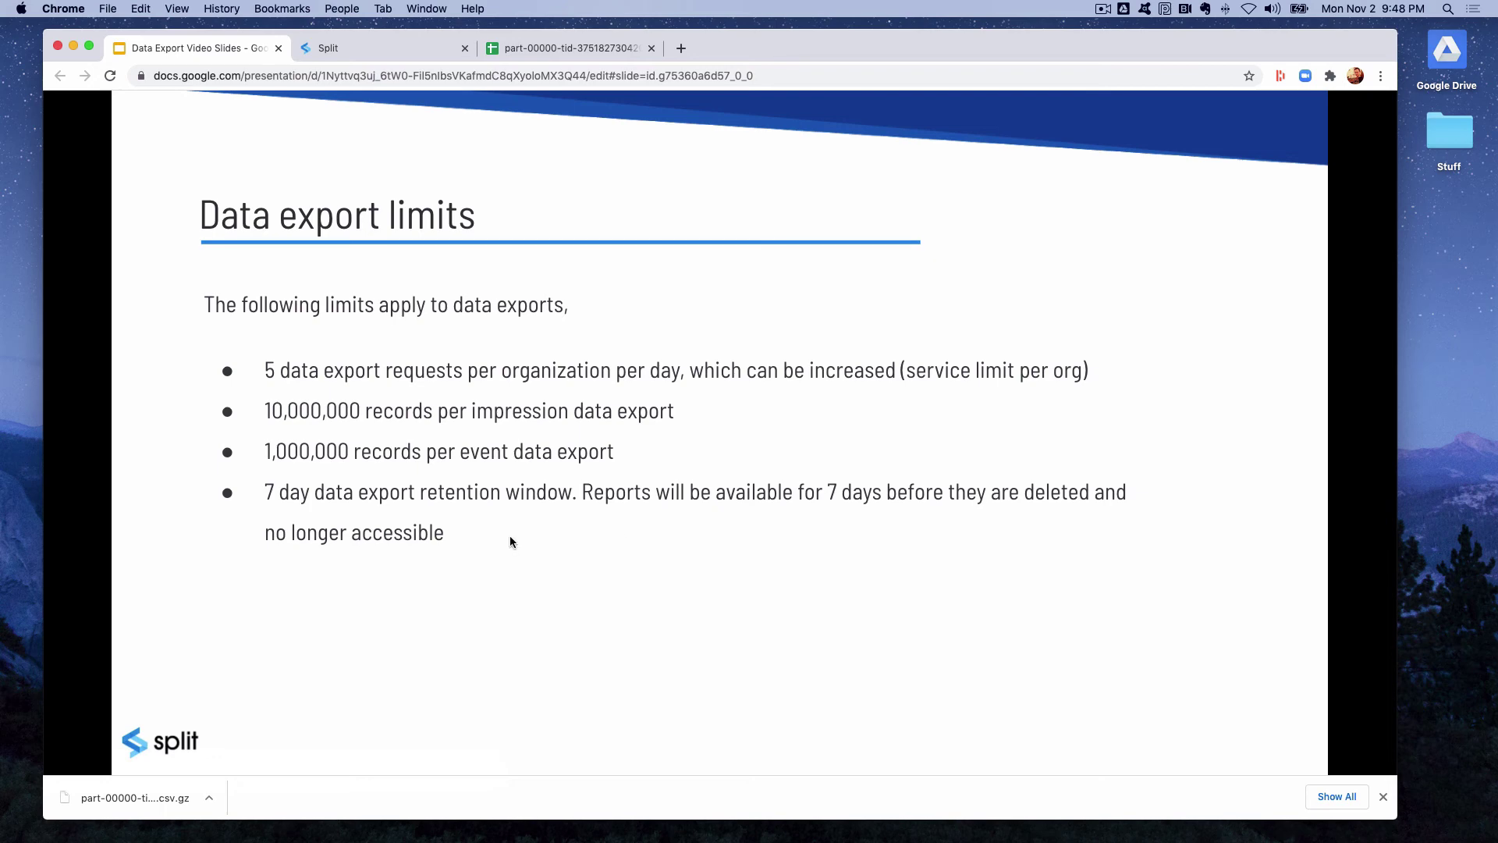
click(420, 45)
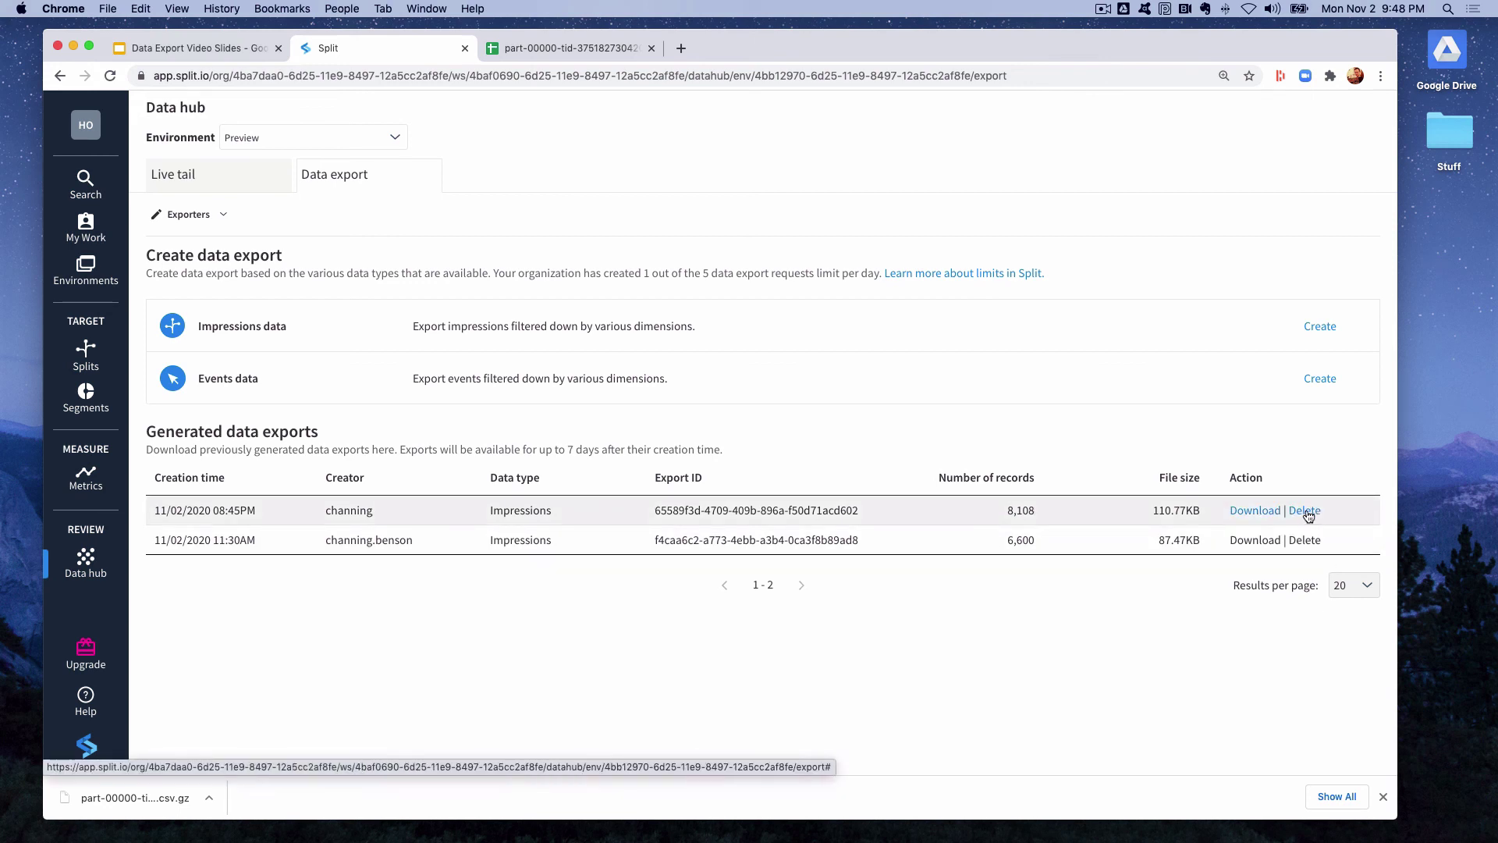
click(208, 50)
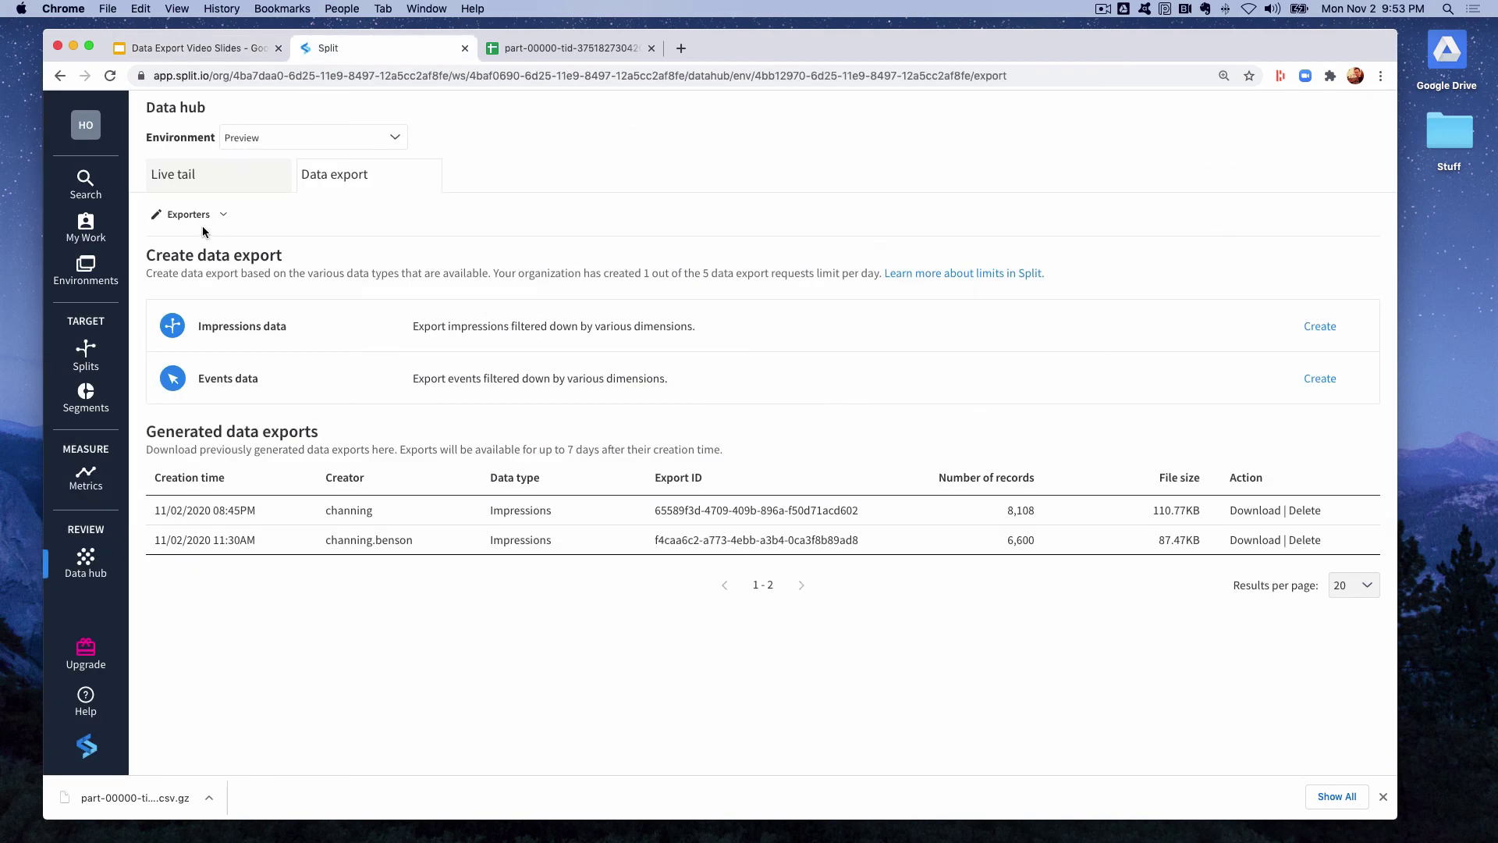
Step: Check the Data hub's exporters information and open the Hotels workspace's Preview environment for editing to examine its data export permissions
click(226, 218)
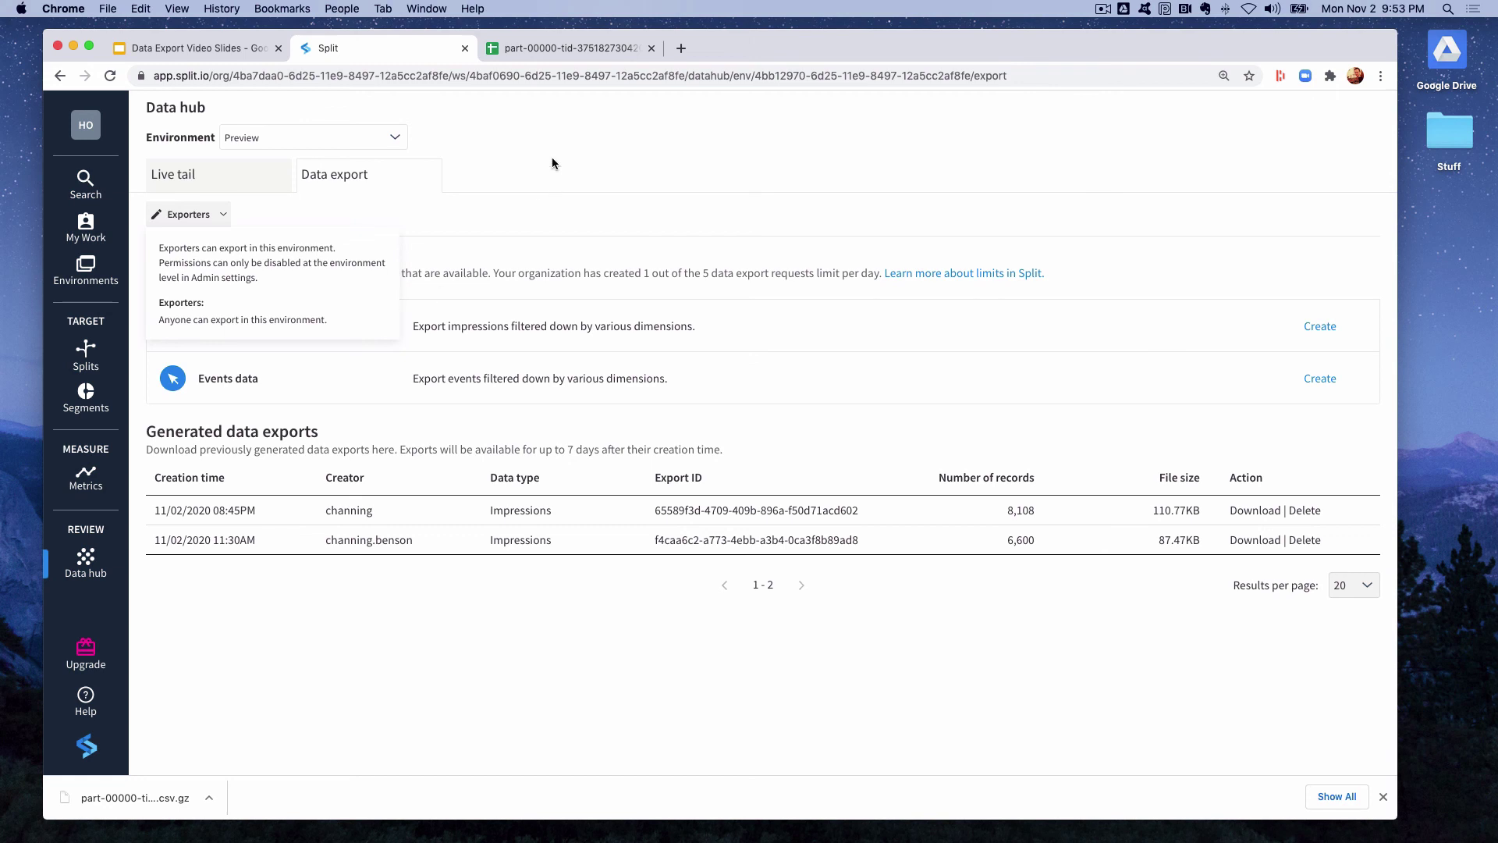
mouse_move(98, 140)
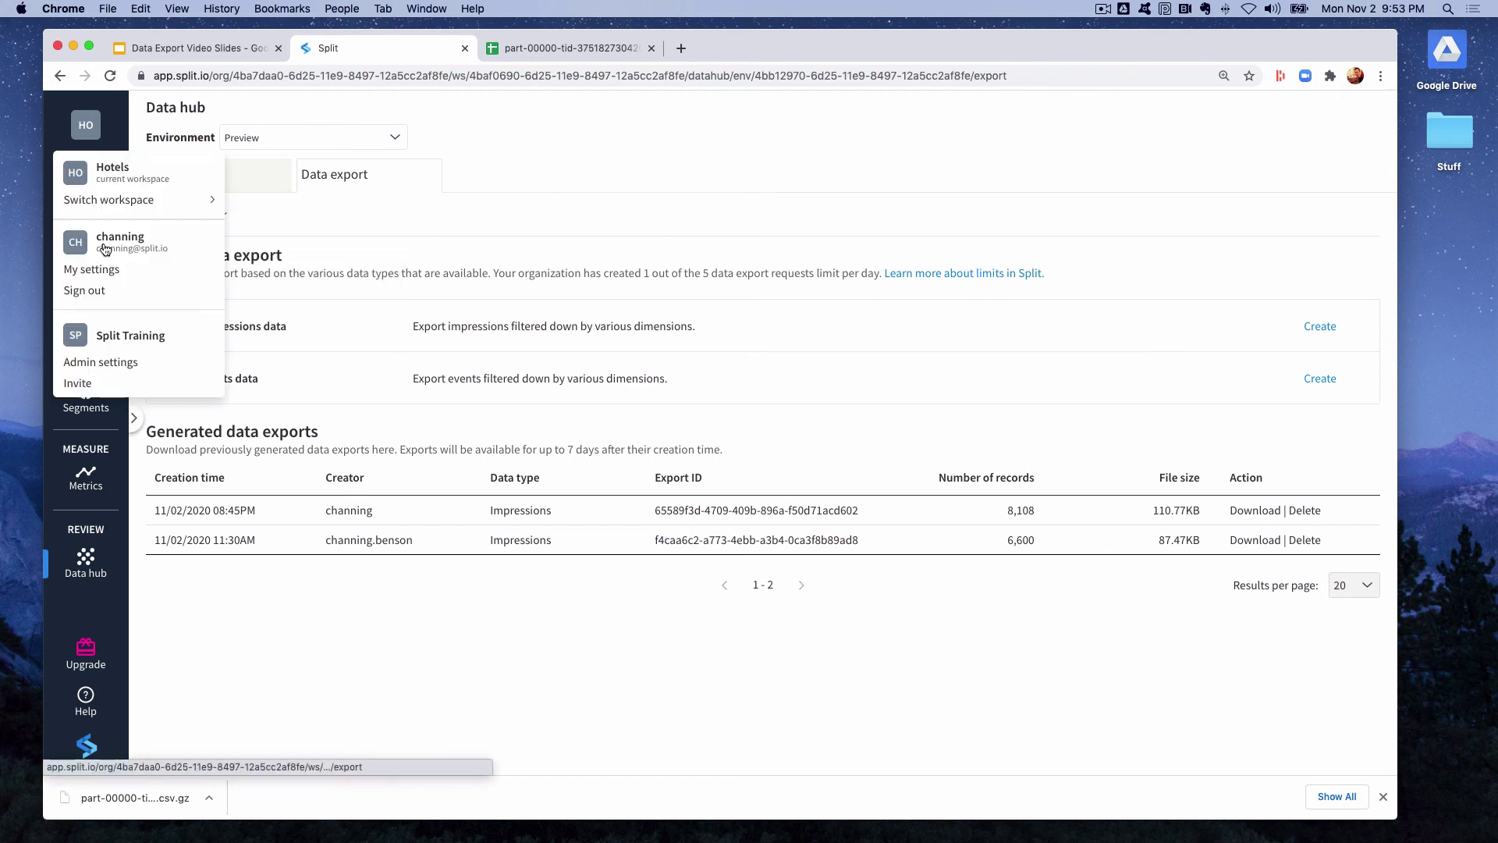
click(97, 363)
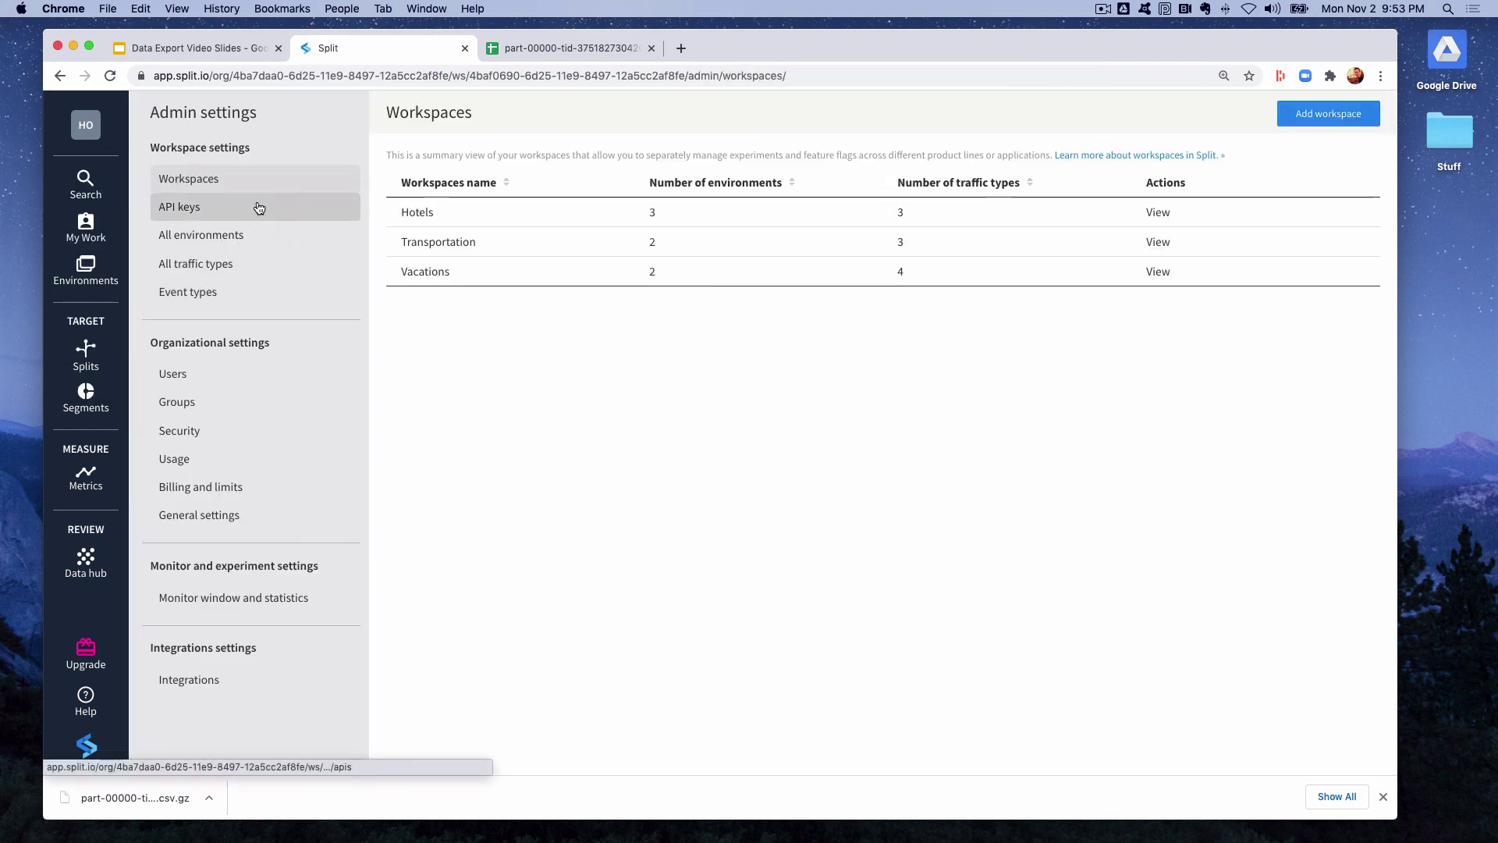
click(1159, 214)
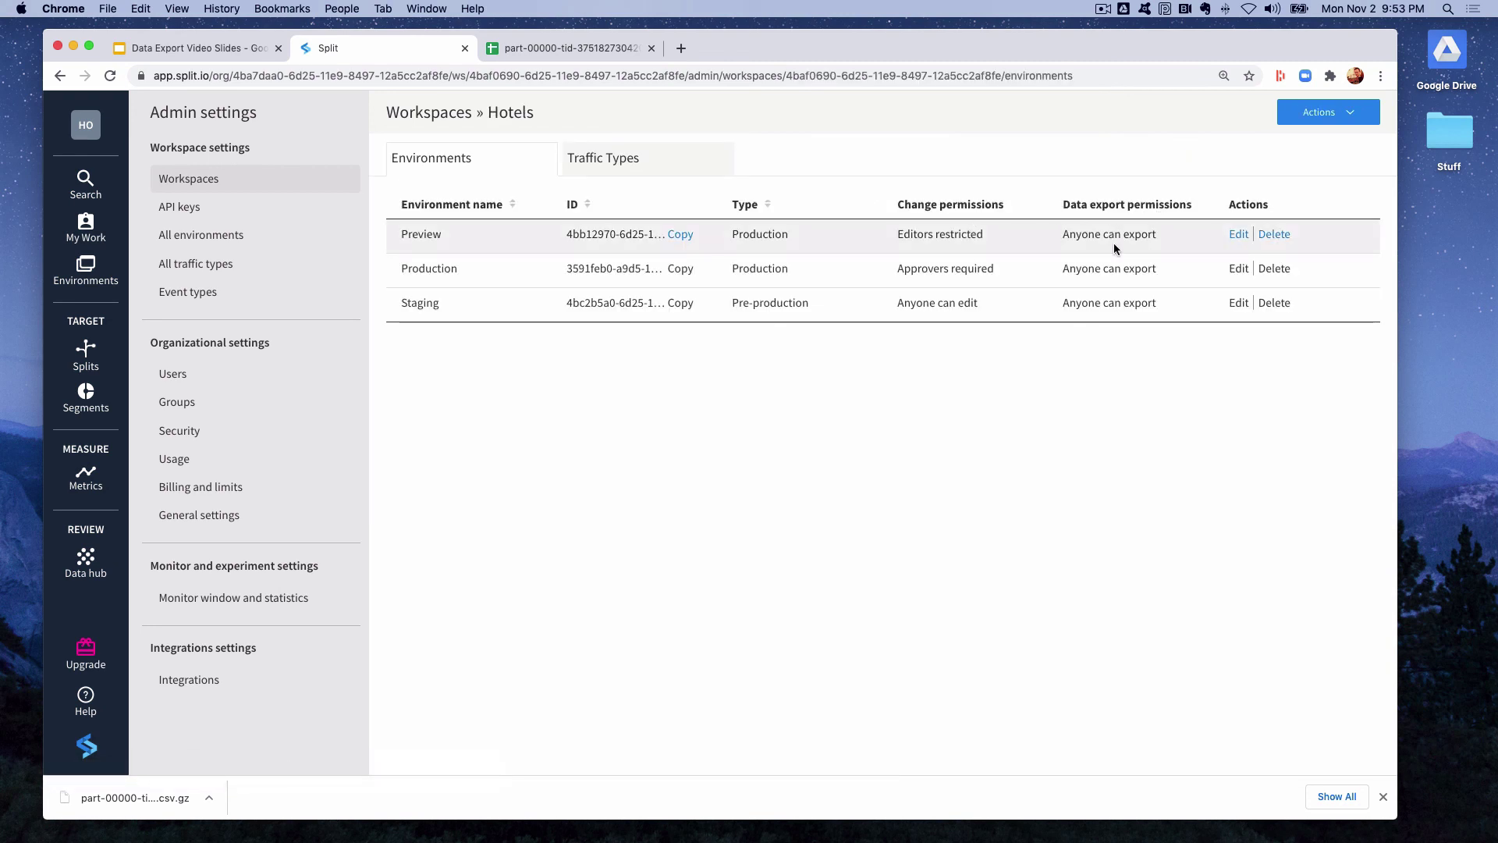
click(1238, 235)
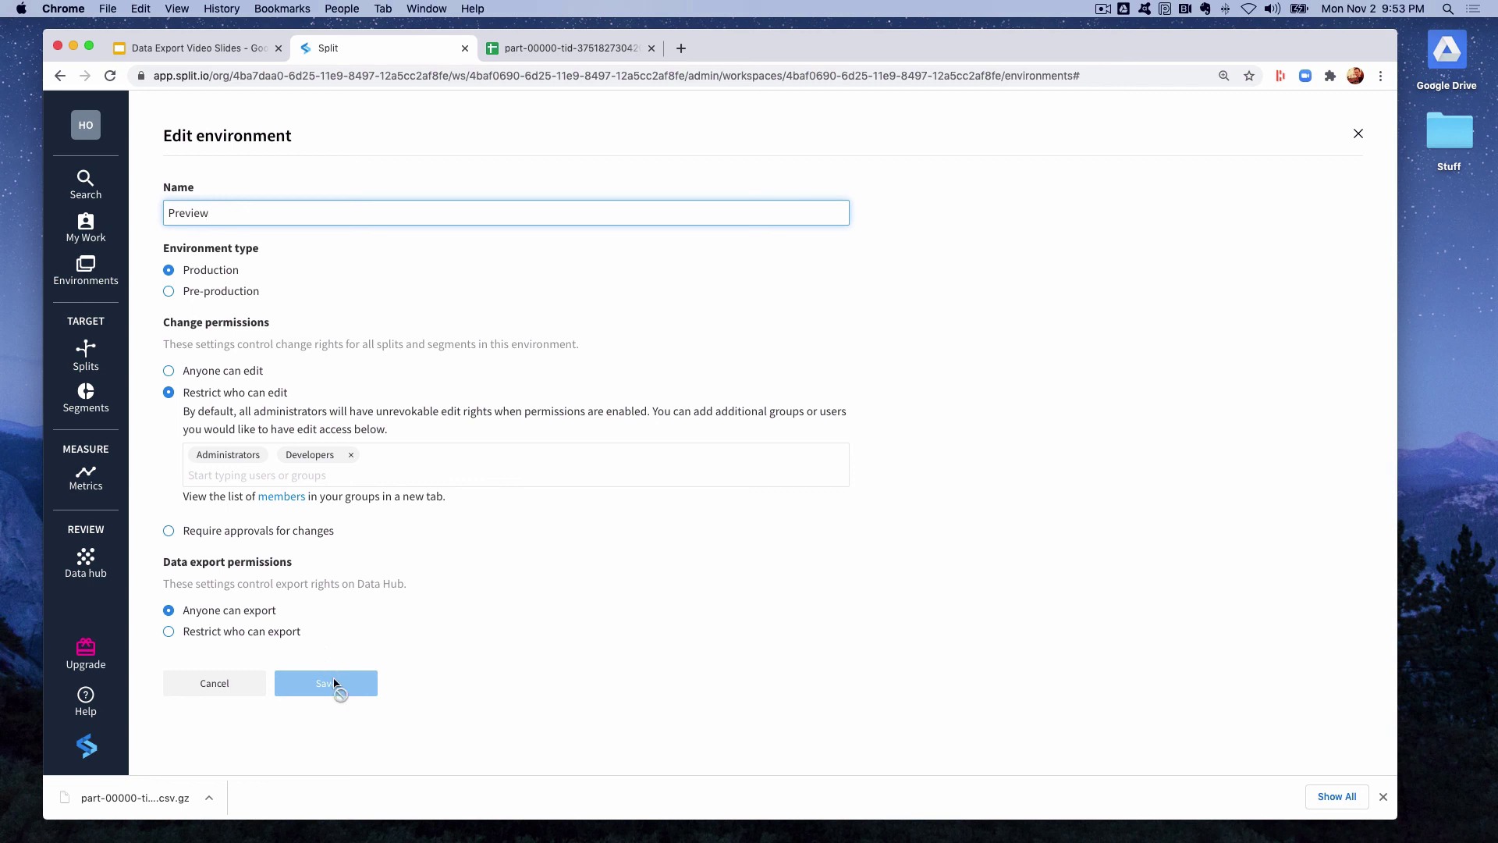
Step: Switch to the Data Export Video Slides presentation and advance to the Split Help Central slide
click(195, 48)
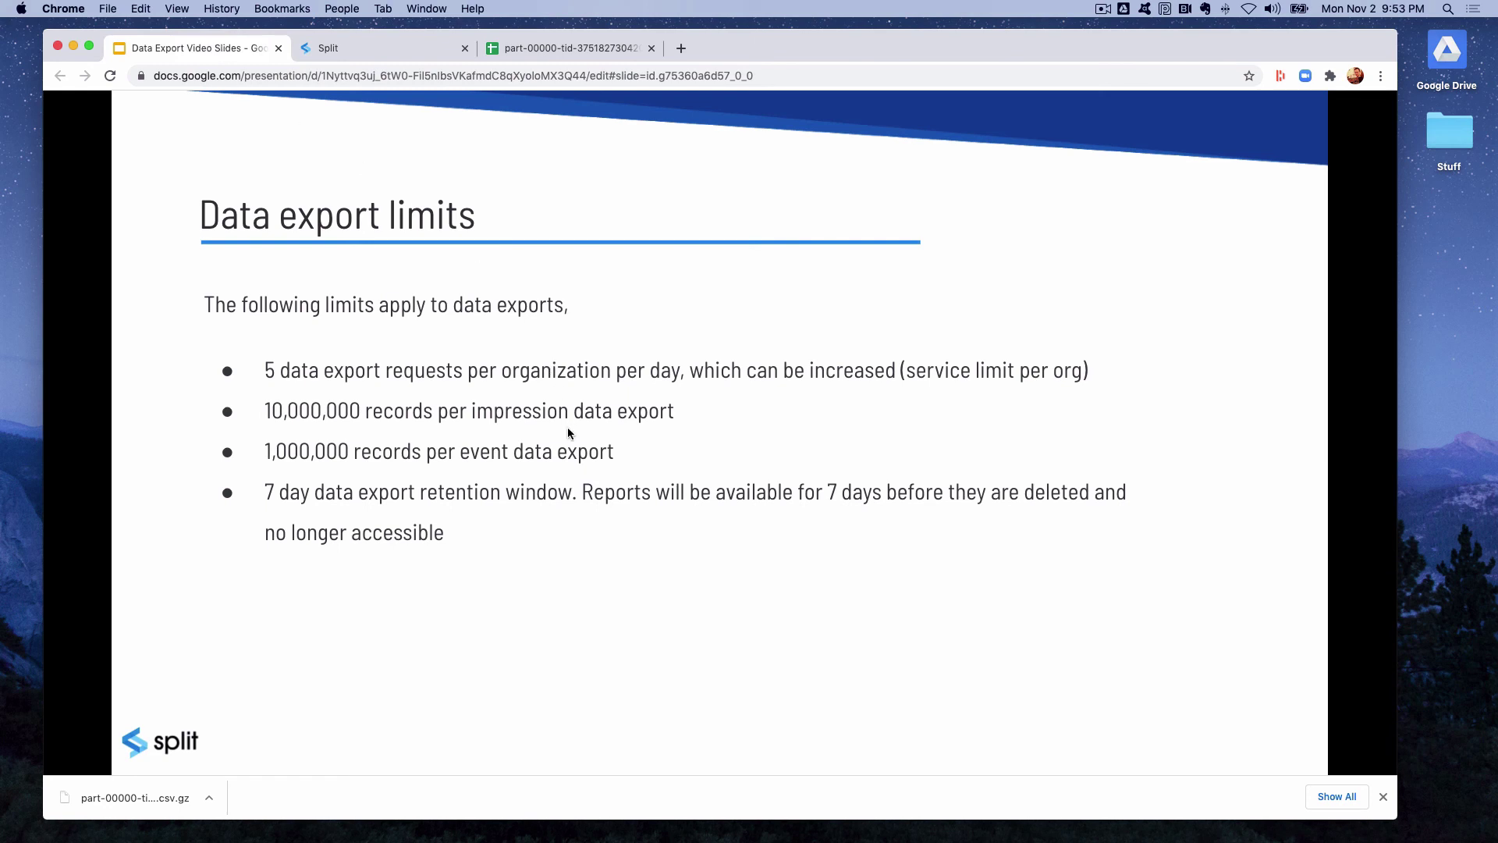
key(Right)
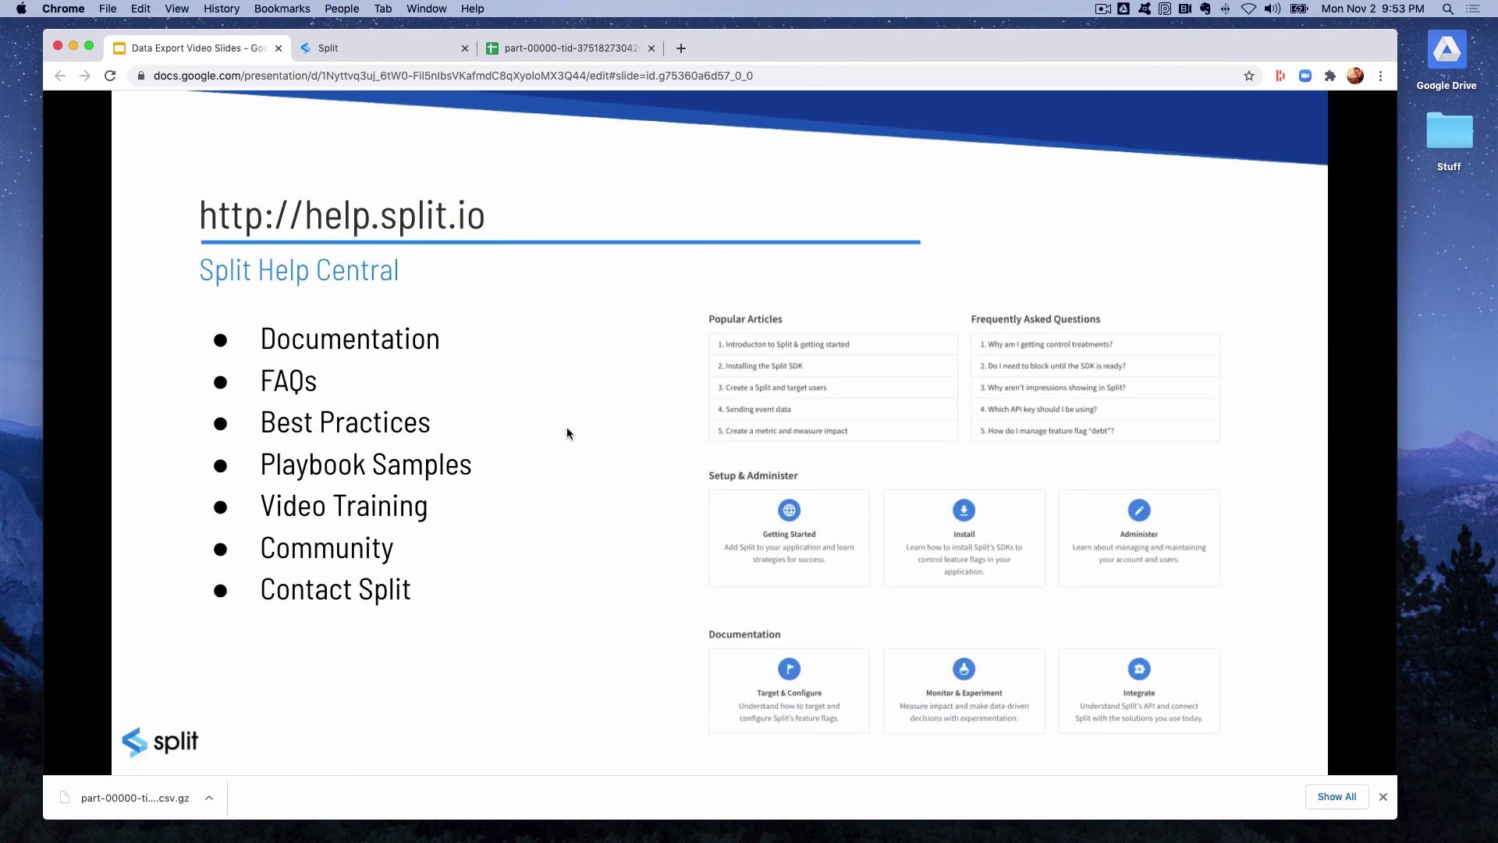